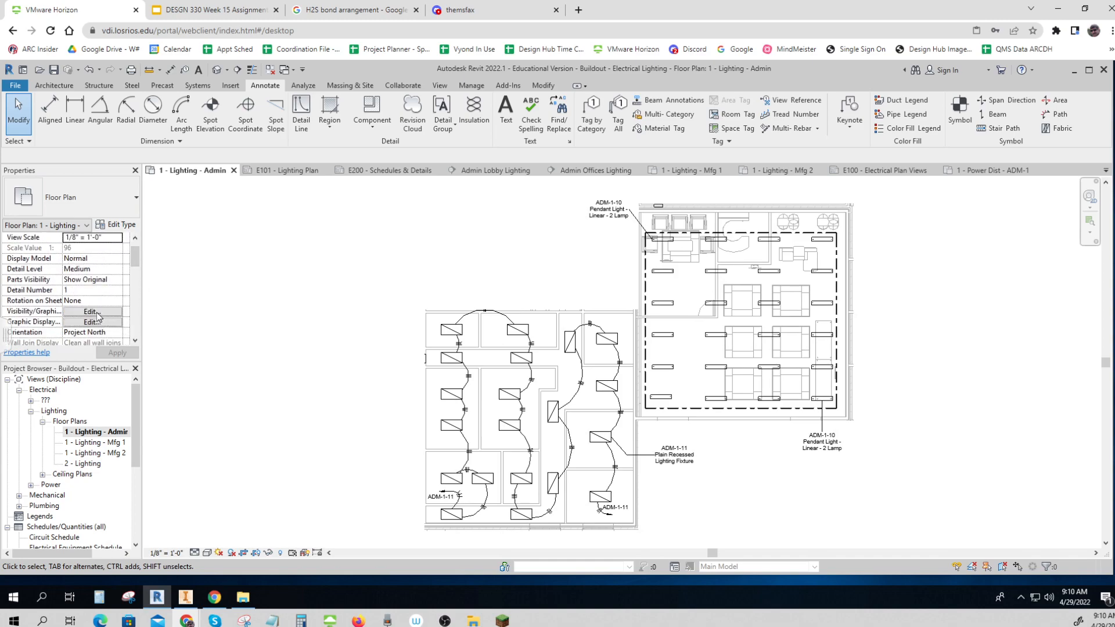
Step: Set the cut plane offset in the Lighting - Admin plan's view range to 10'
scroll(139, 341, "down", 2)
left_click(137, 341)
left_click(137, 341)
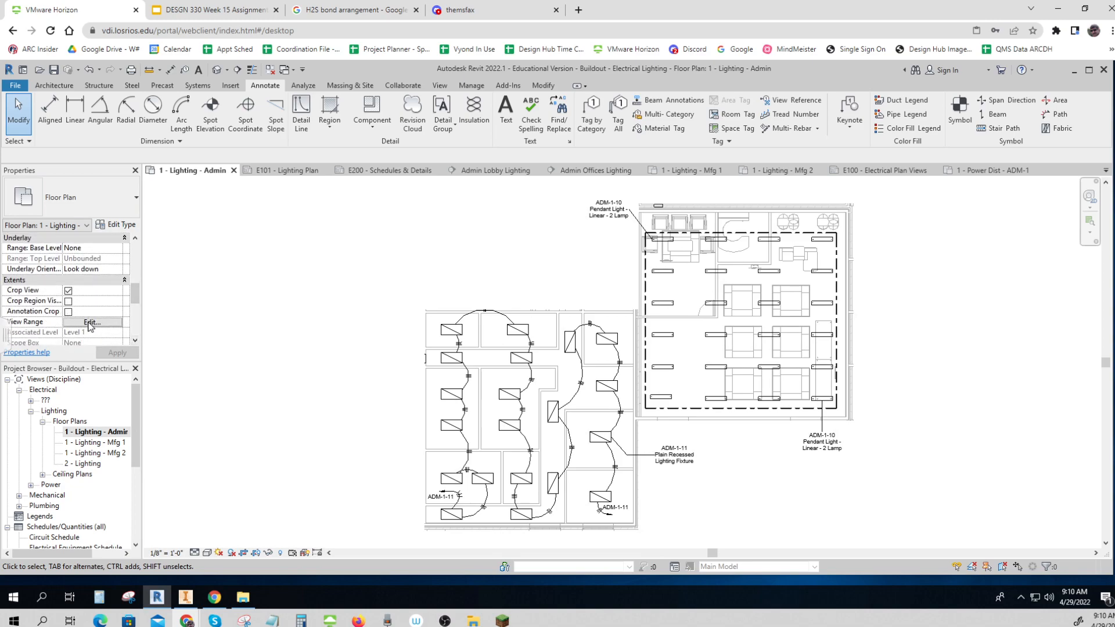
left_click(90, 323)
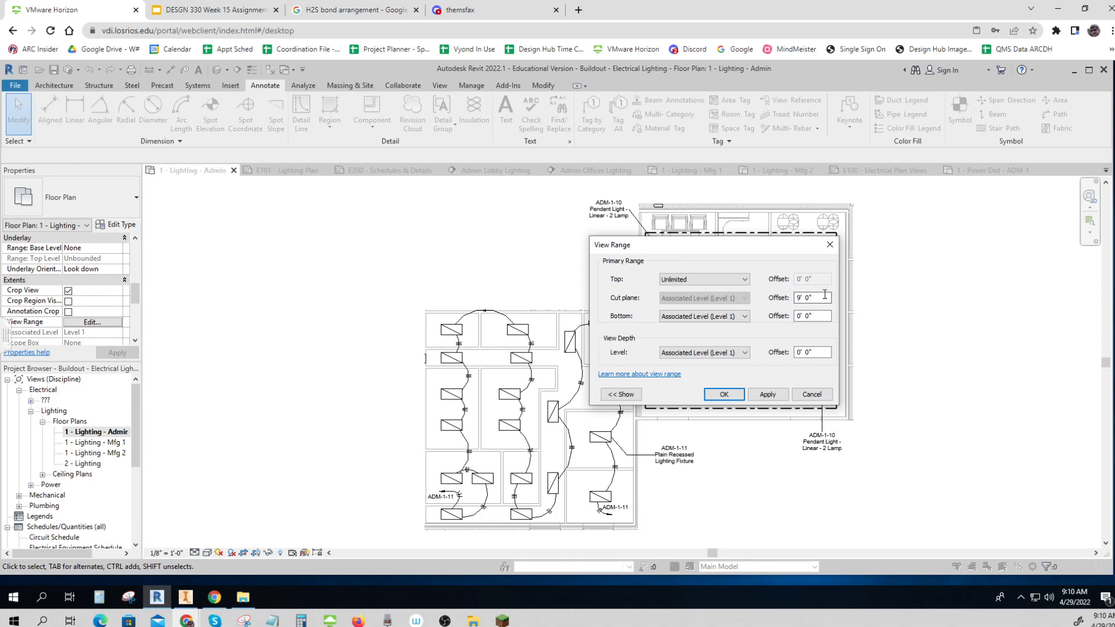
left_click_drag(823, 298, 783, 302)
type("10")
key("Return")
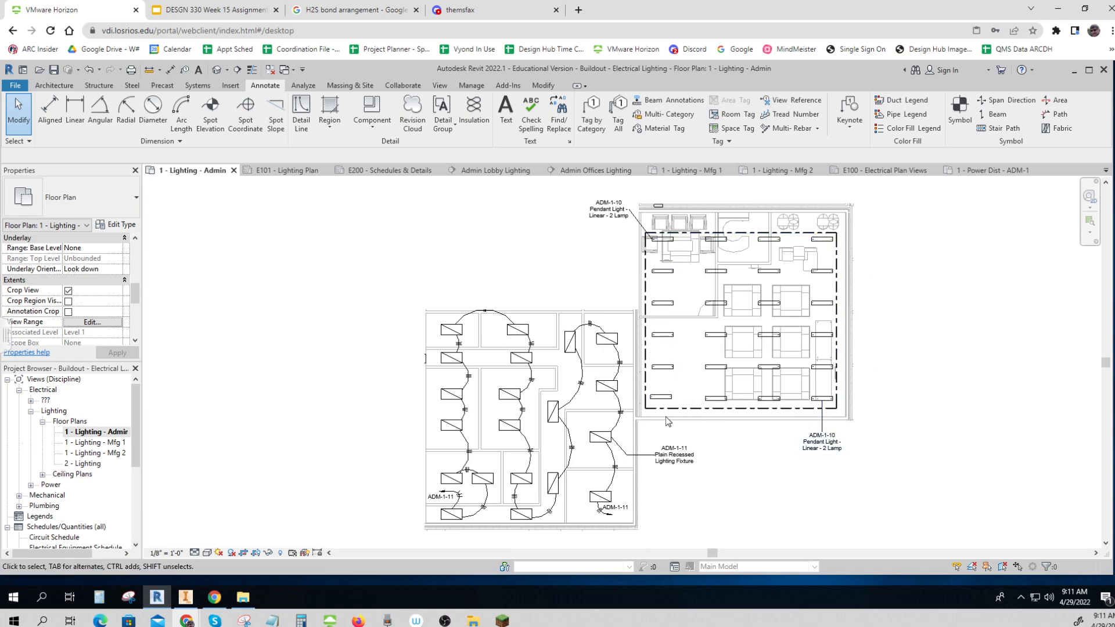
Step: Measure the row and column spacing between neighbouring pendant lights near the room's lower-right corner with the Aligned dimension tool
left_click(50, 113)
left_click(825, 369)
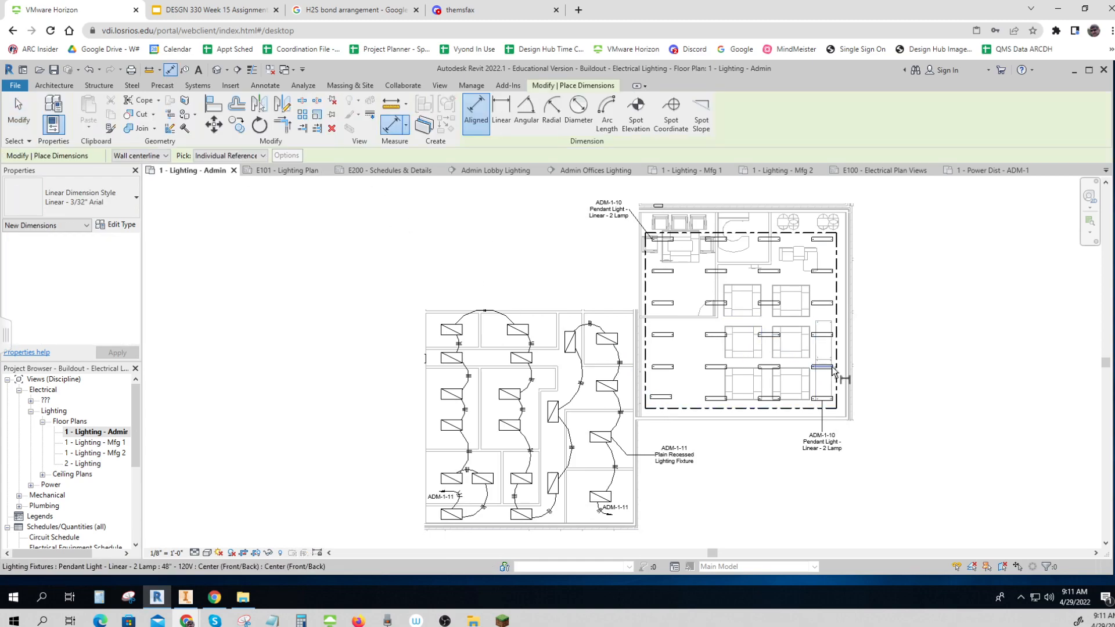
left_click(831, 400)
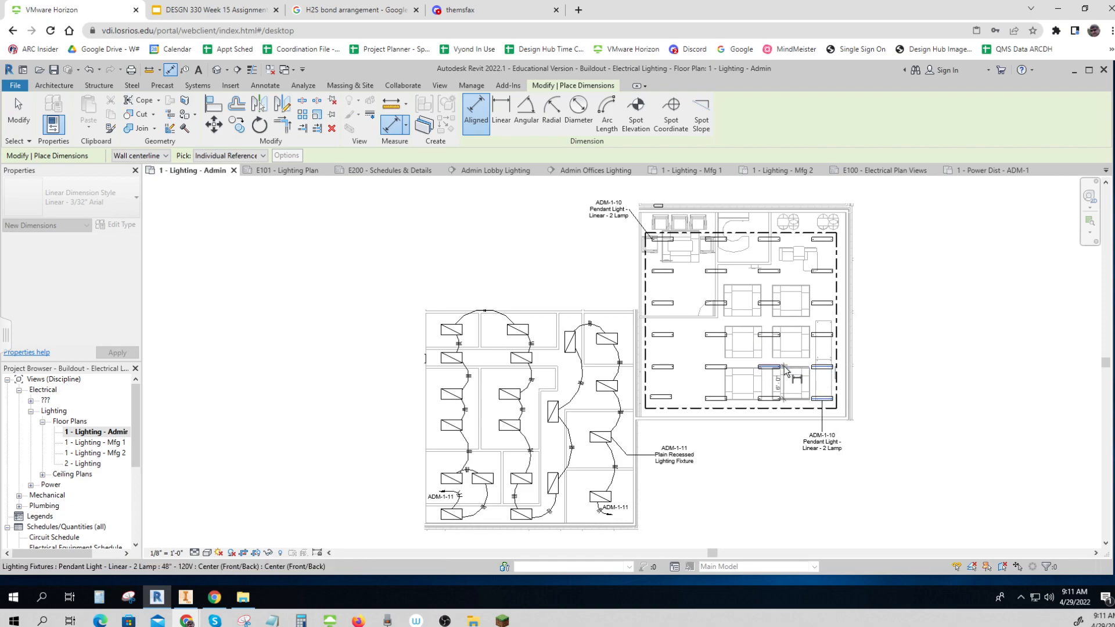
key("Escape")
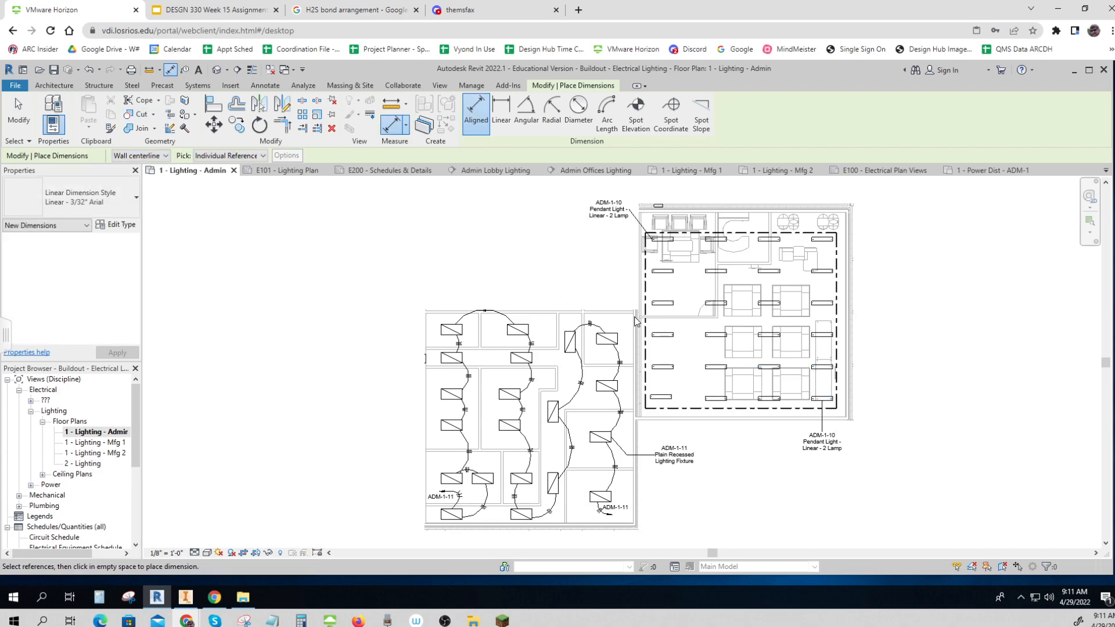
left_click(768, 367)
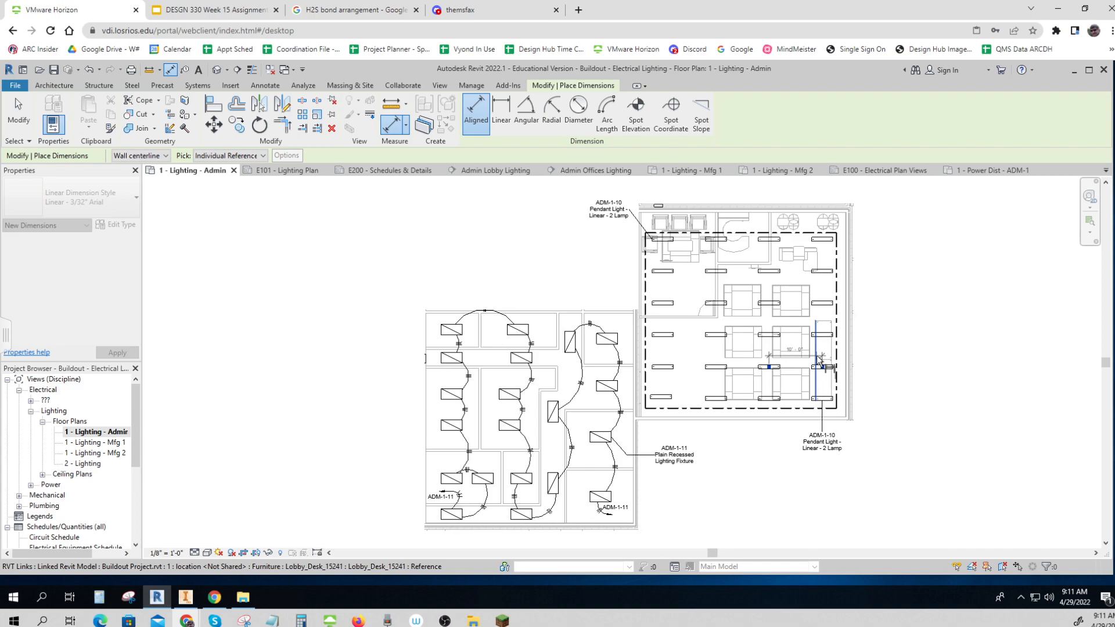
left_click(818, 360)
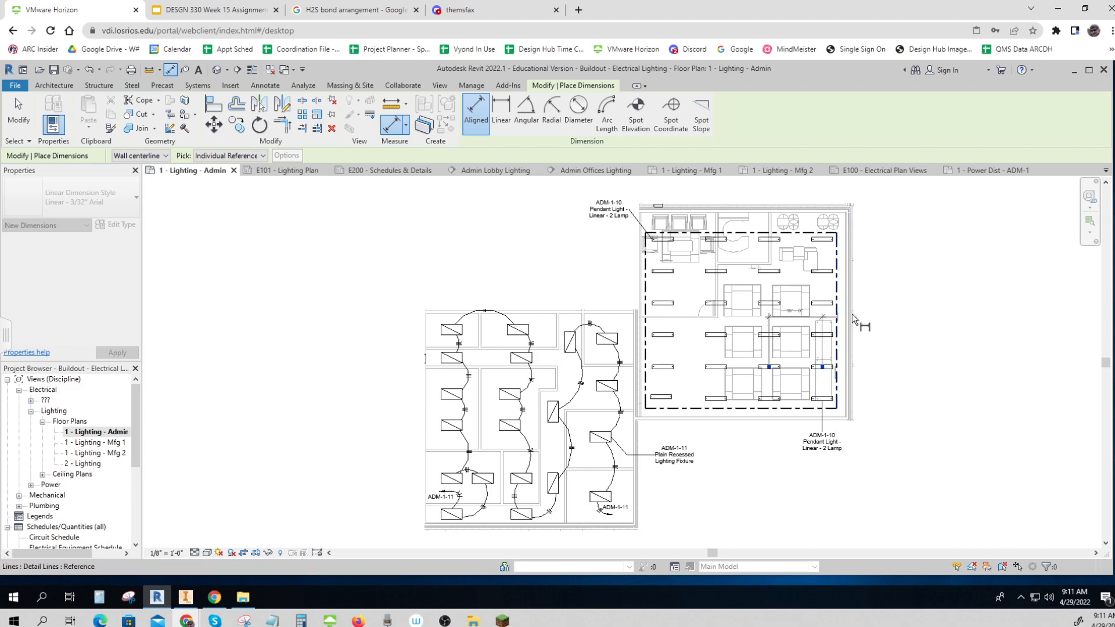
key("Escape")
key("Escape")
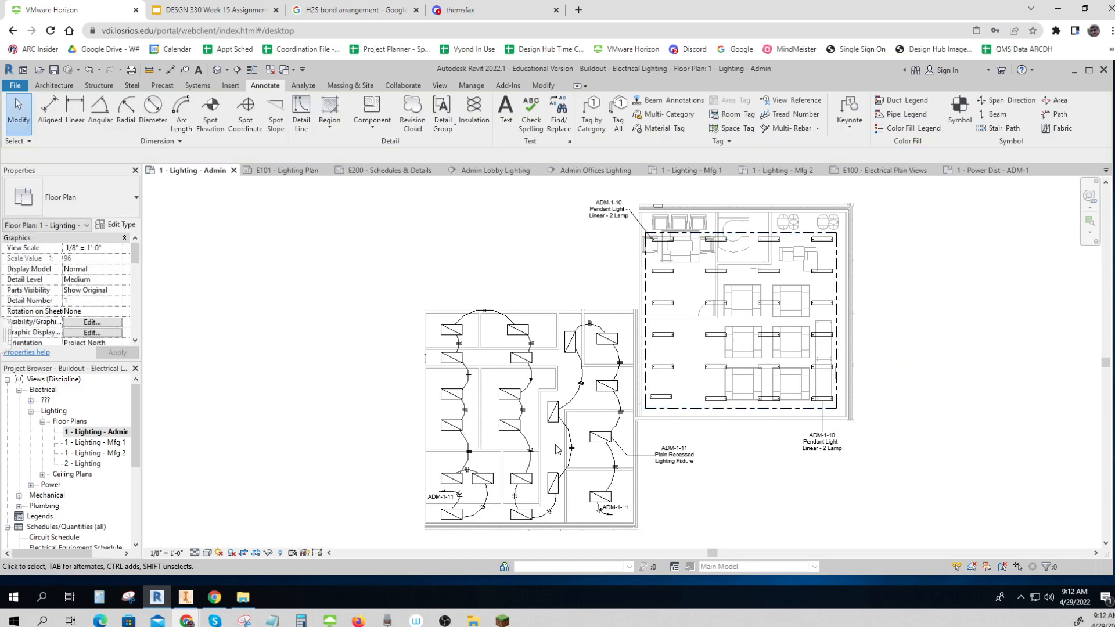
left_click(611, 339)
left_click(766, 271)
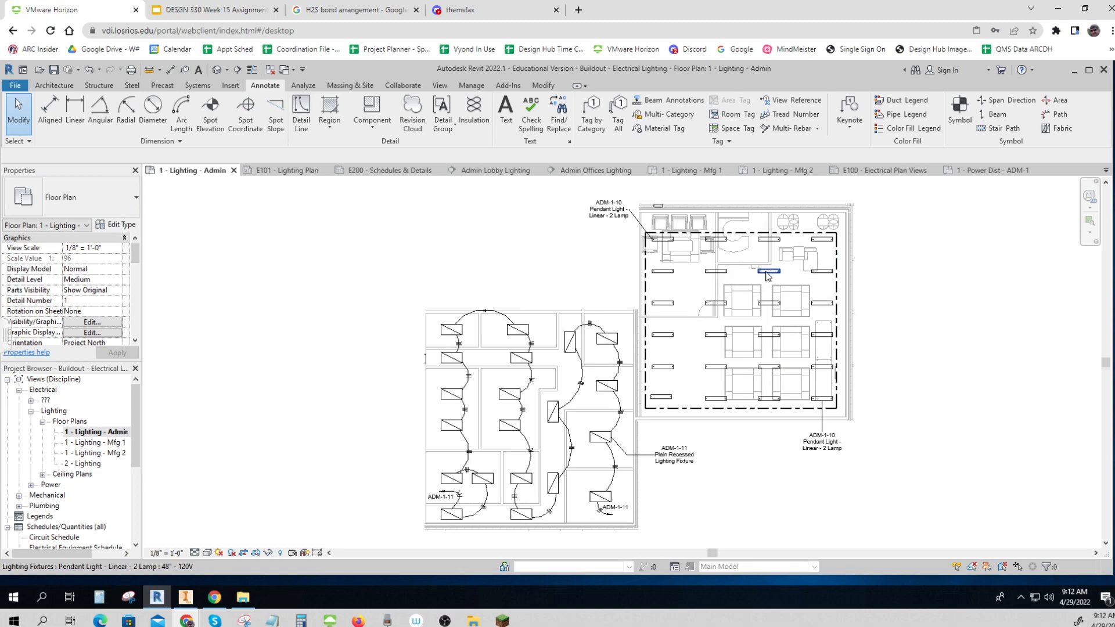
key("ctrl")
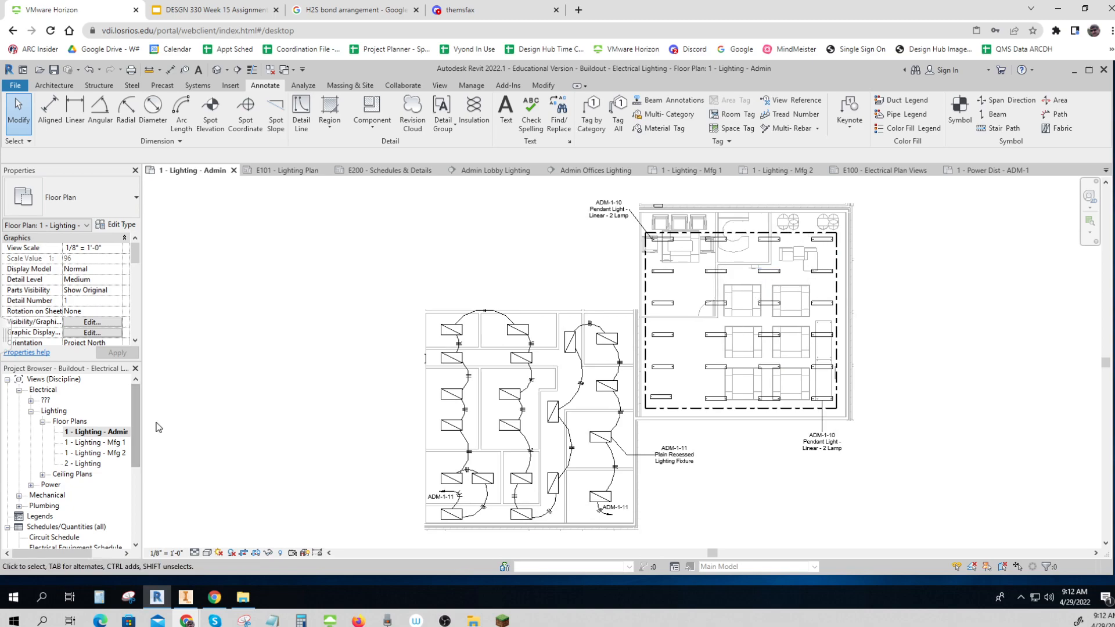
Step: Open the East - Mech building elevation from the Mechanical HVAC views
left_click_drag(137, 431, 139, 458)
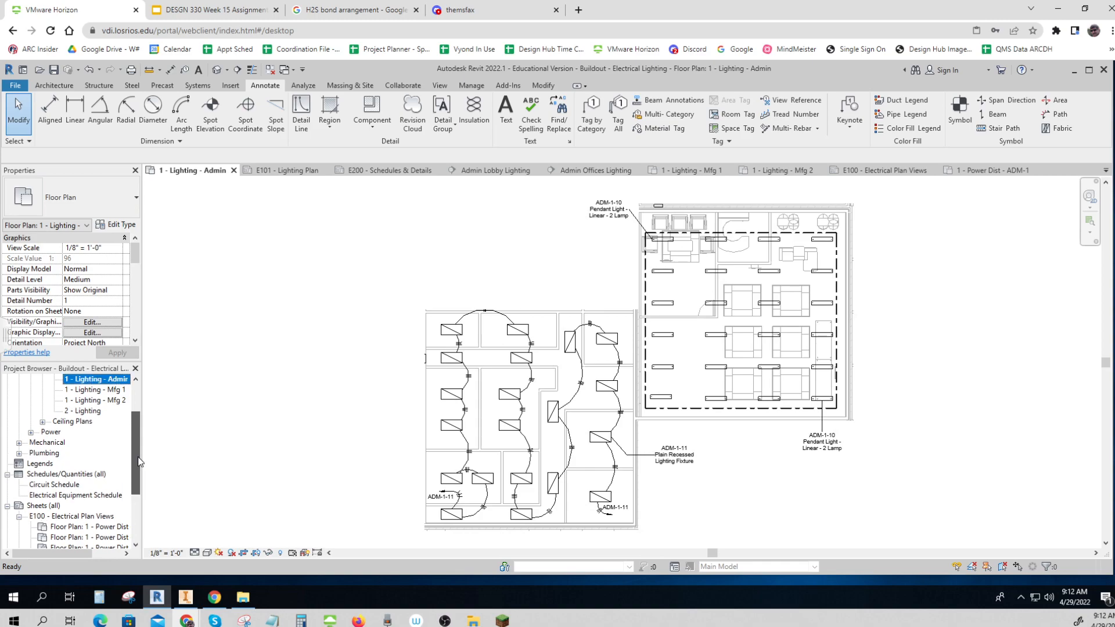
left_click(20, 443)
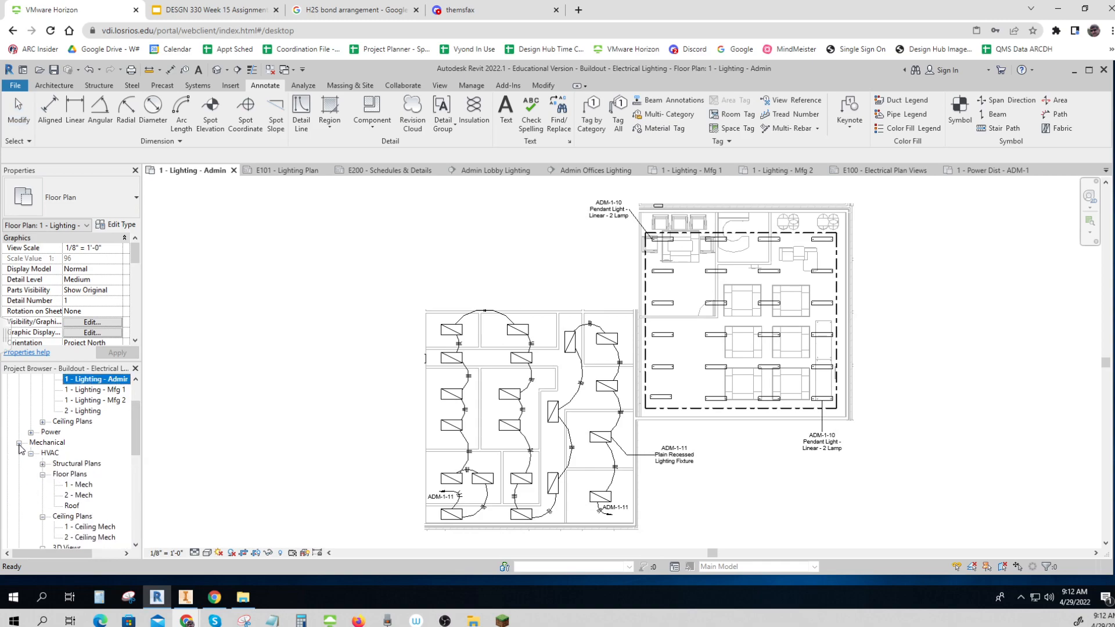
scroll(120, 476, "down", 6)
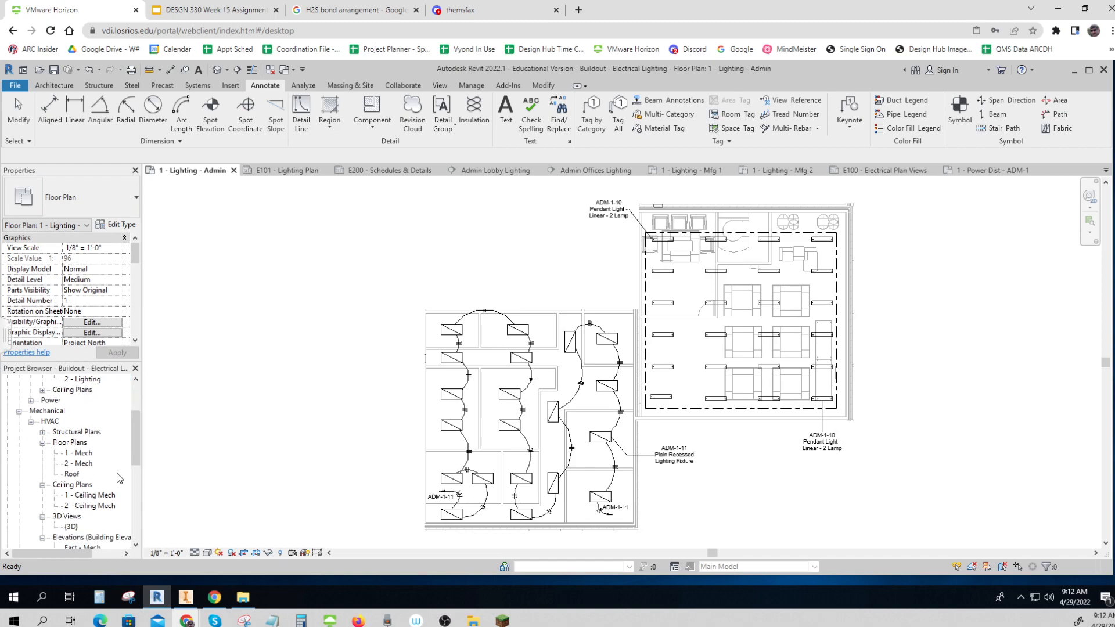
scroll(119, 478, "down", 1)
double_click(84, 506)
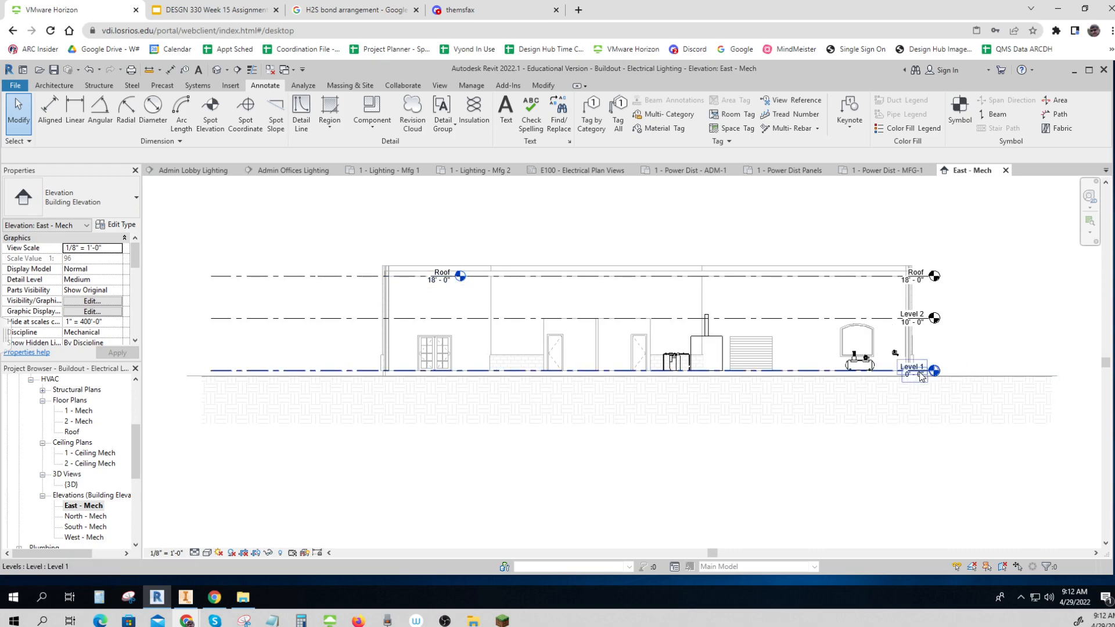
Step: Examine the heights of Level 1, Level 2 and Roof in the East elevation
key("ctrl")
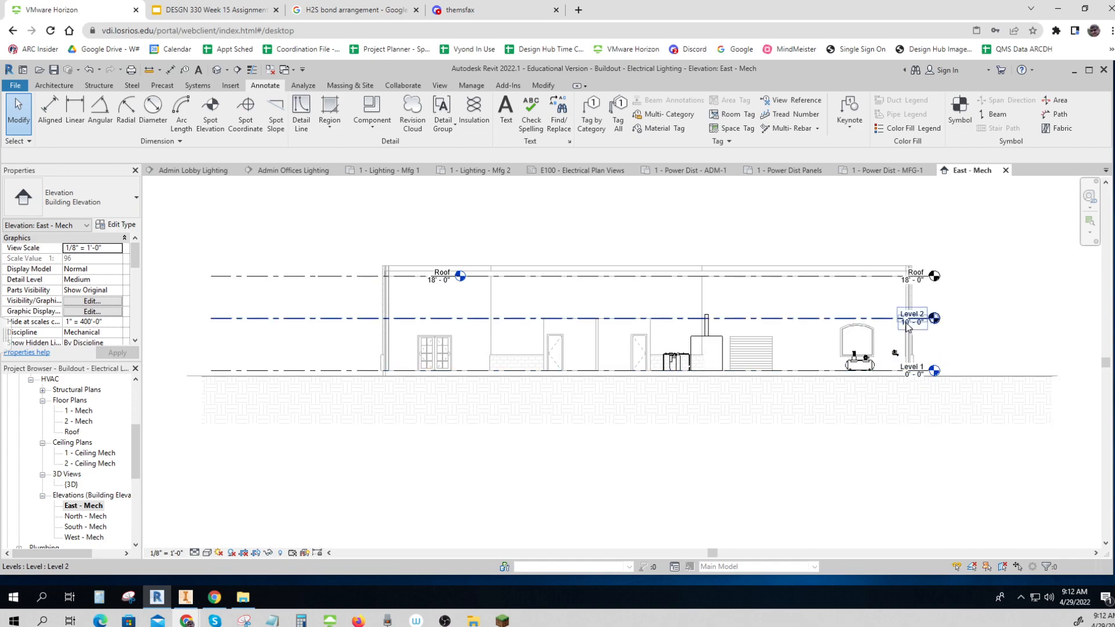
key("ctrl")
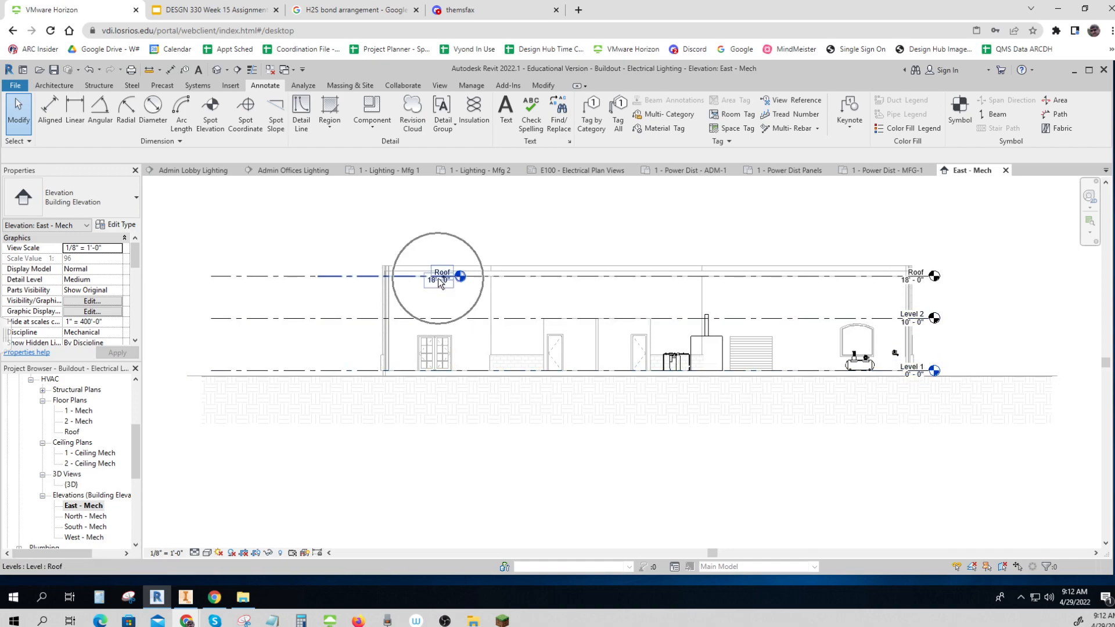
right_click(882, 323)
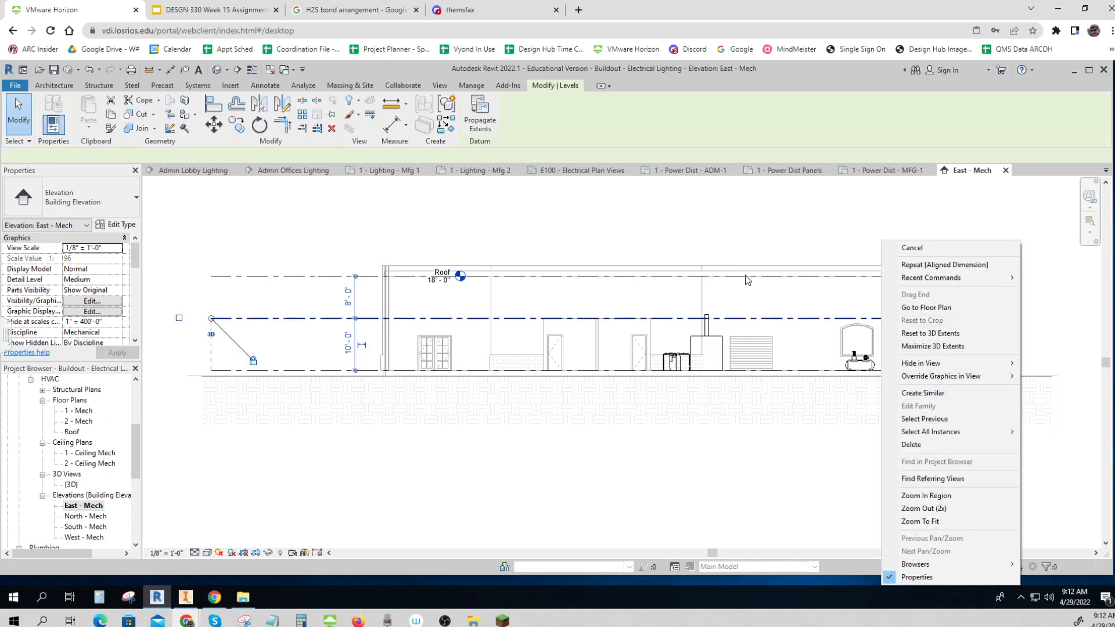
left_click(736, 210)
left_click(736, 210)
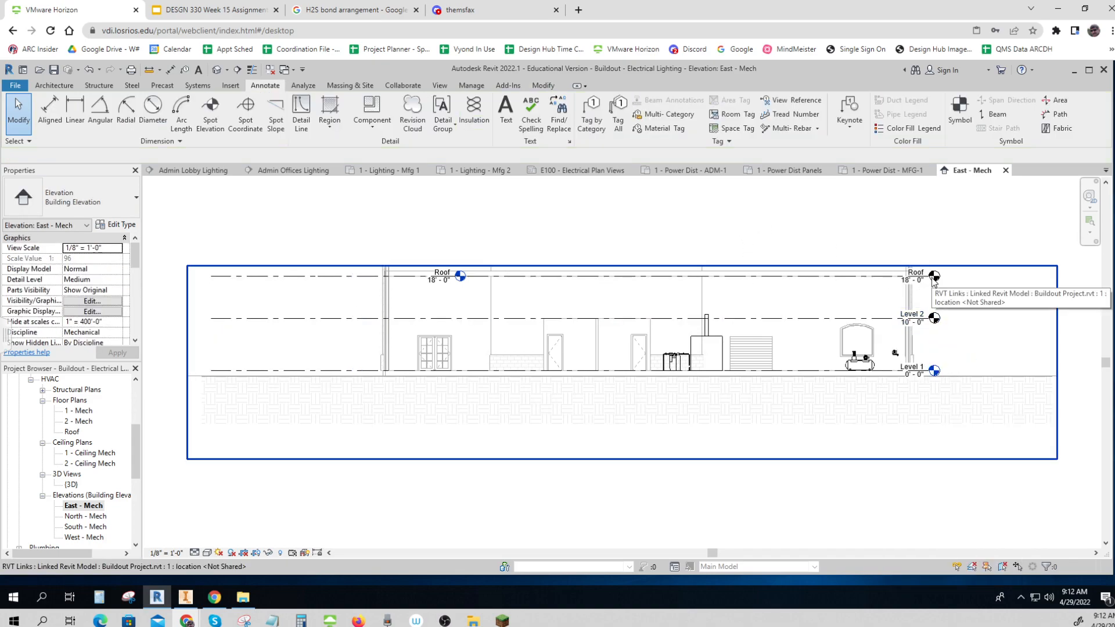
key("ctrl")
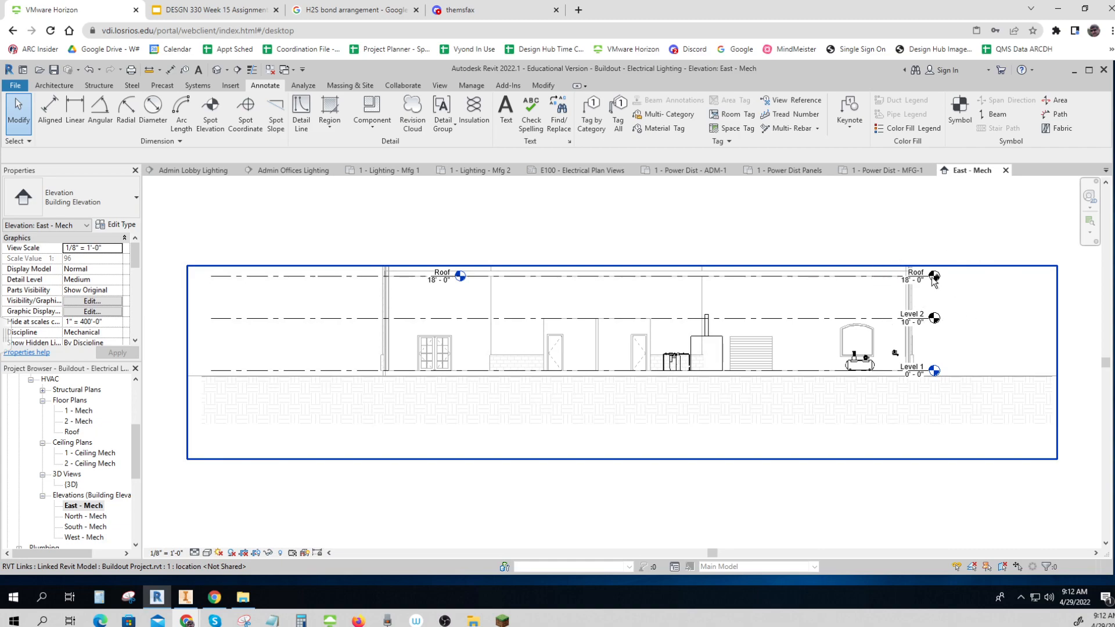
key("ctrl")
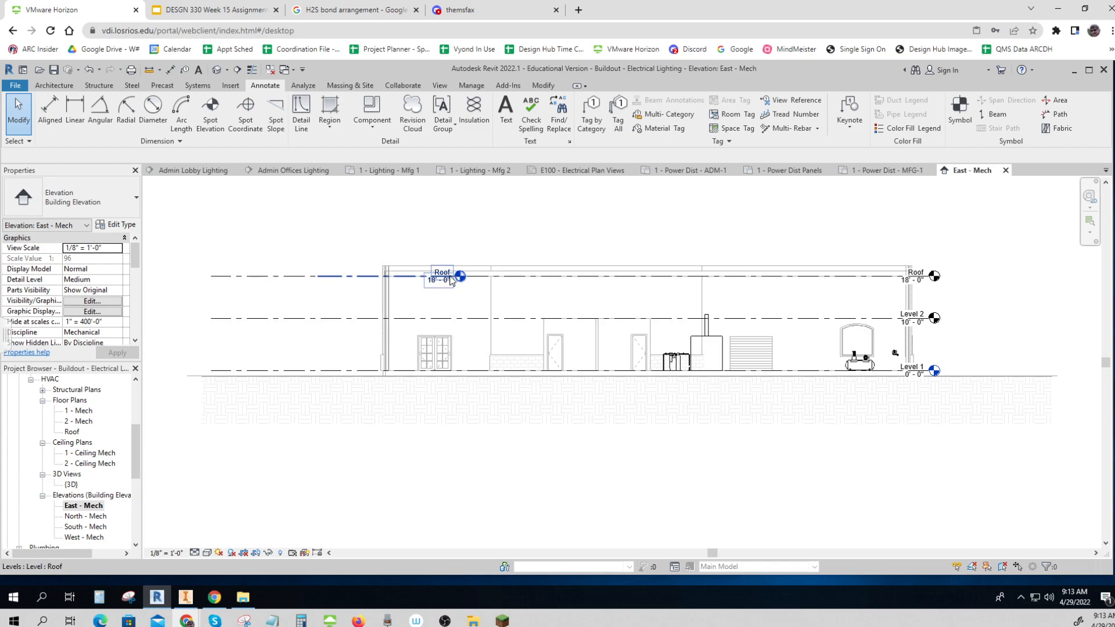
Step: Move the short Roof level line across the building so its head lines up with the Level 1 and Level 2 heads
left_click_drag(451, 282, 924, 281)
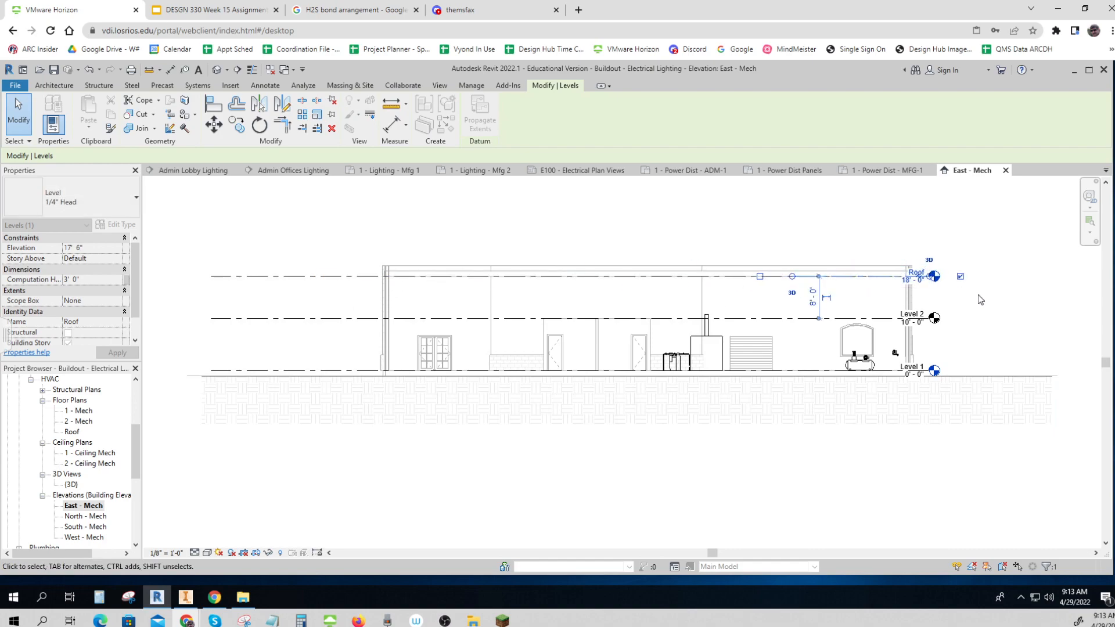
left_click(979, 295)
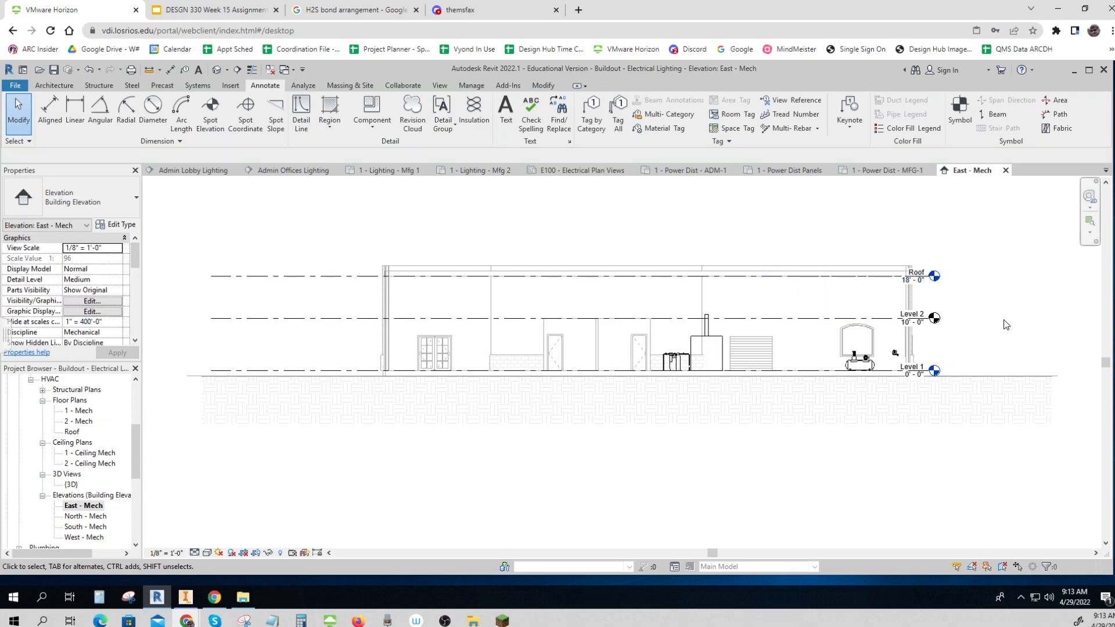
key("ctrl")
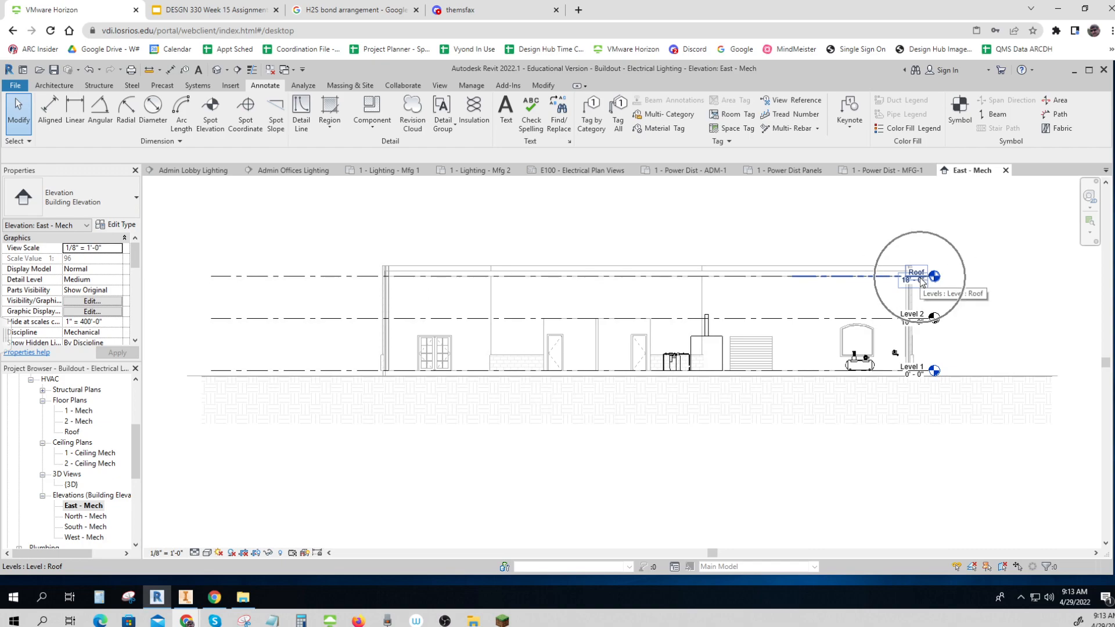
Step: Collapse the building elevations group and open the 1 - Lighting - Mfg 1 floor plan
left_click(43, 497)
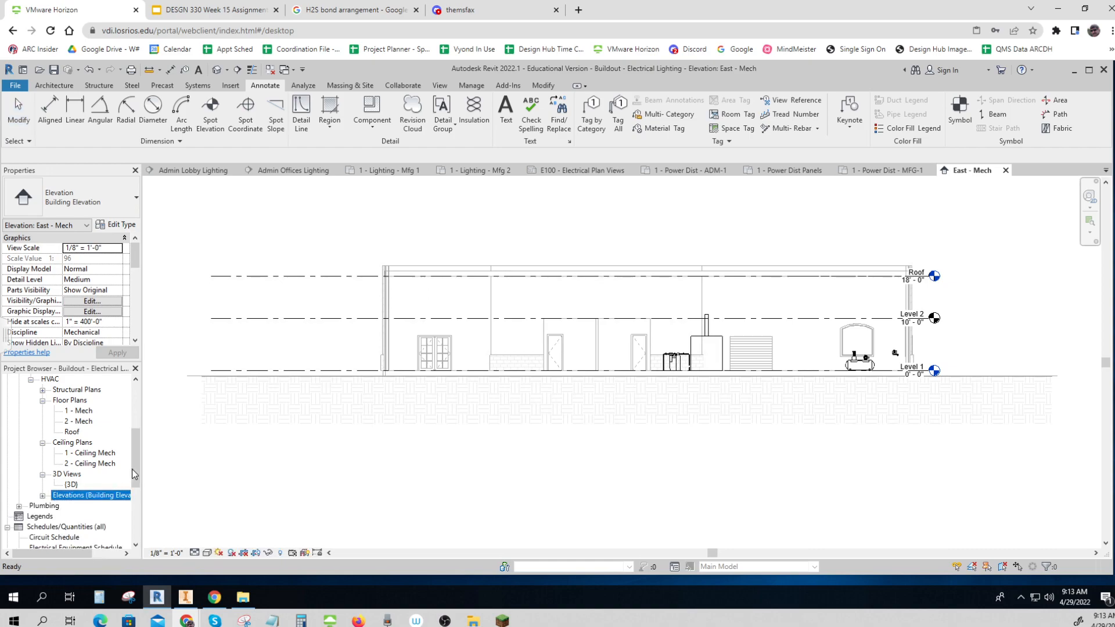
left_click_drag(138, 471, 140, 421)
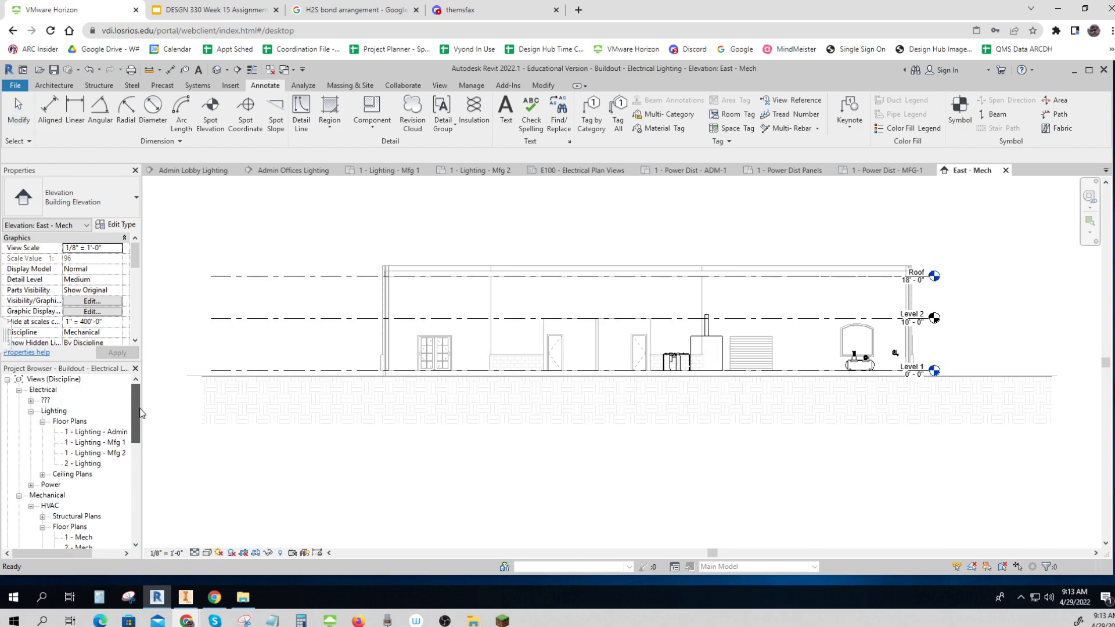
double_click(105, 443)
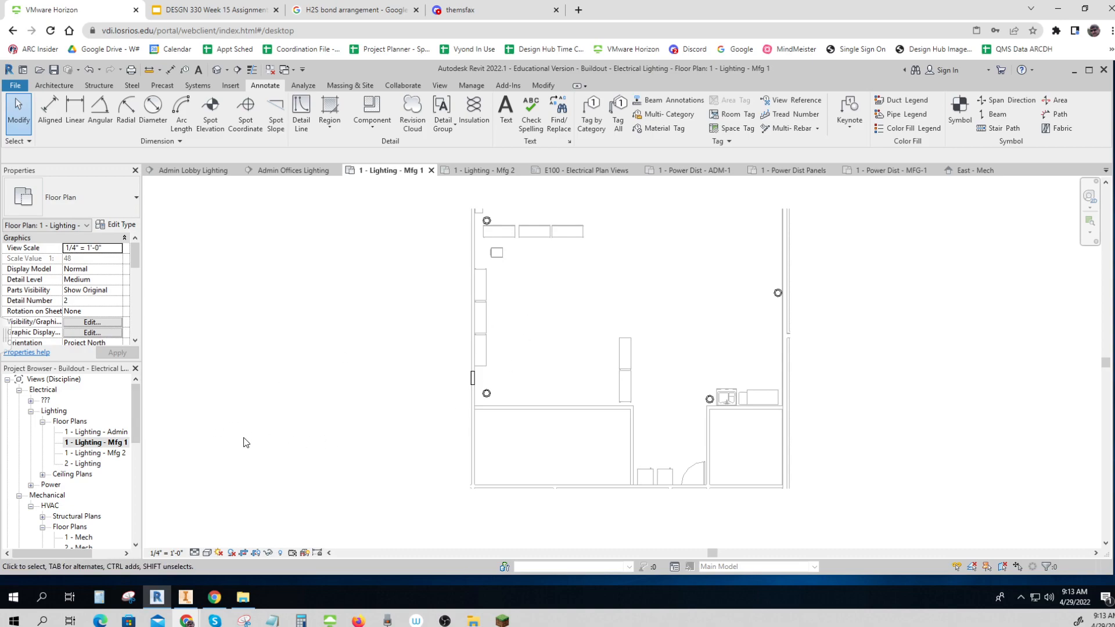
Step: While placing a lighting fixture, browse the family library to the Internal folder of the MEP lighting families
left_click(198, 86)
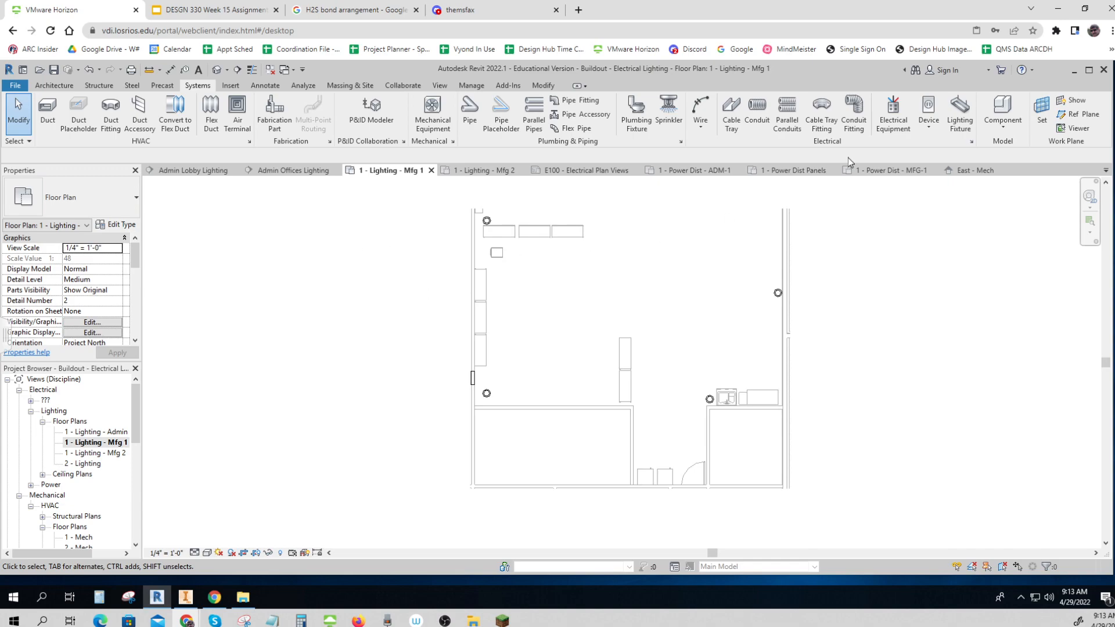
left_click(961, 111)
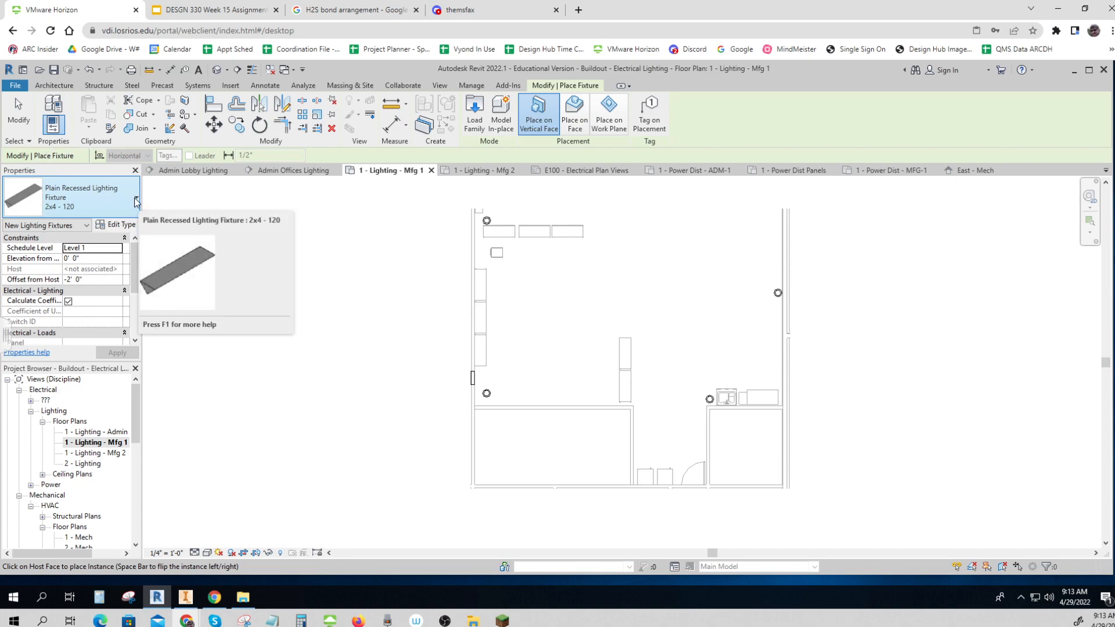
left_click(474, 113)
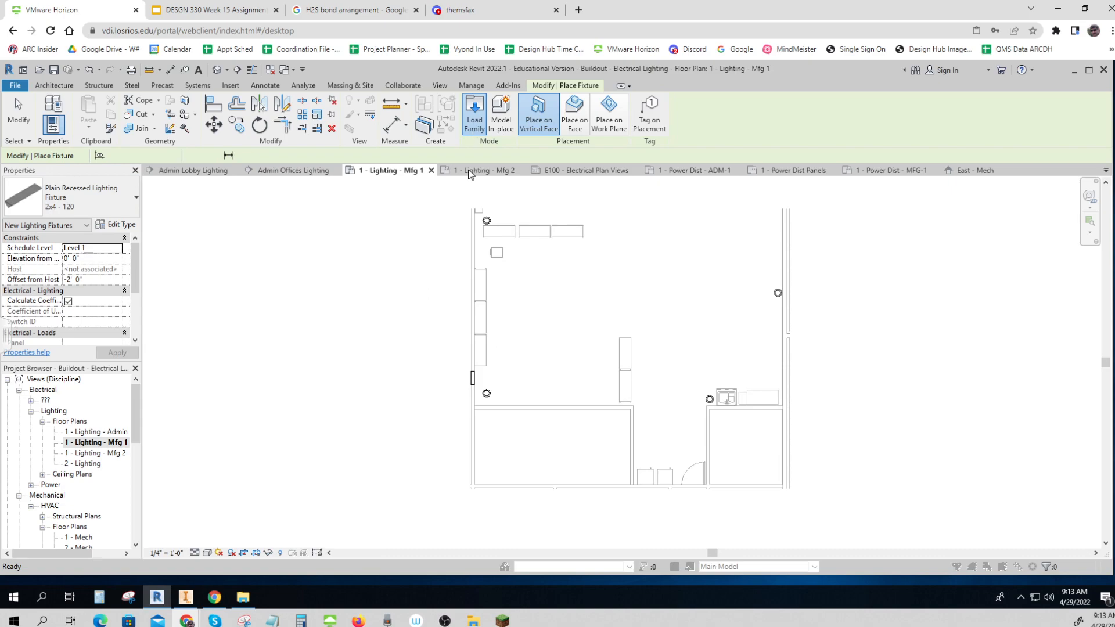
scroll(437, 328, "down", 5)
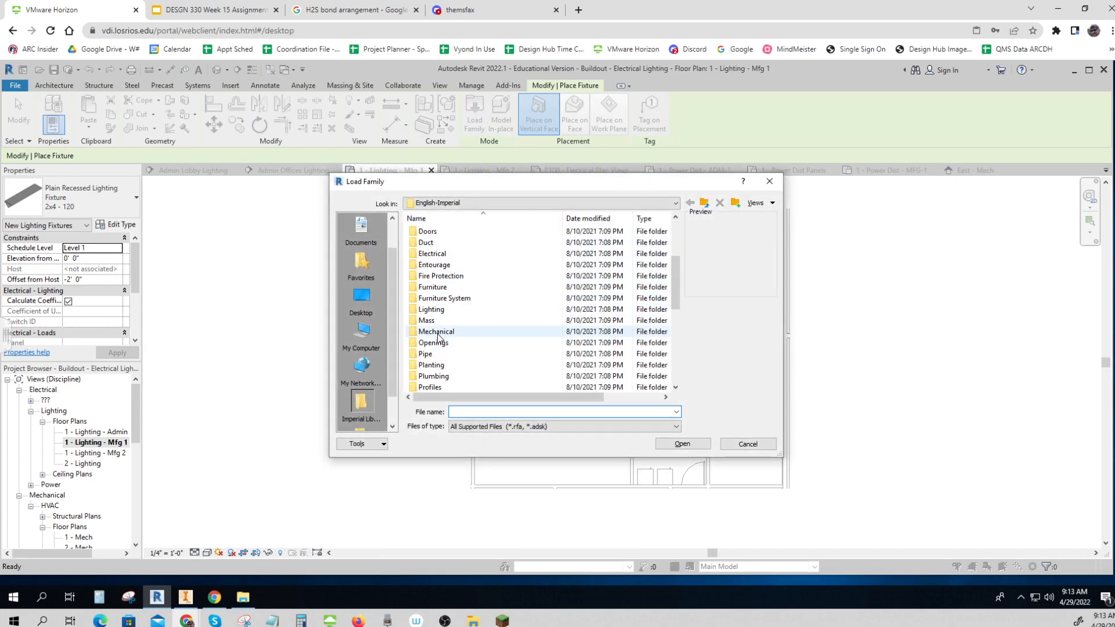
scroll(438, 331, "up", 1)
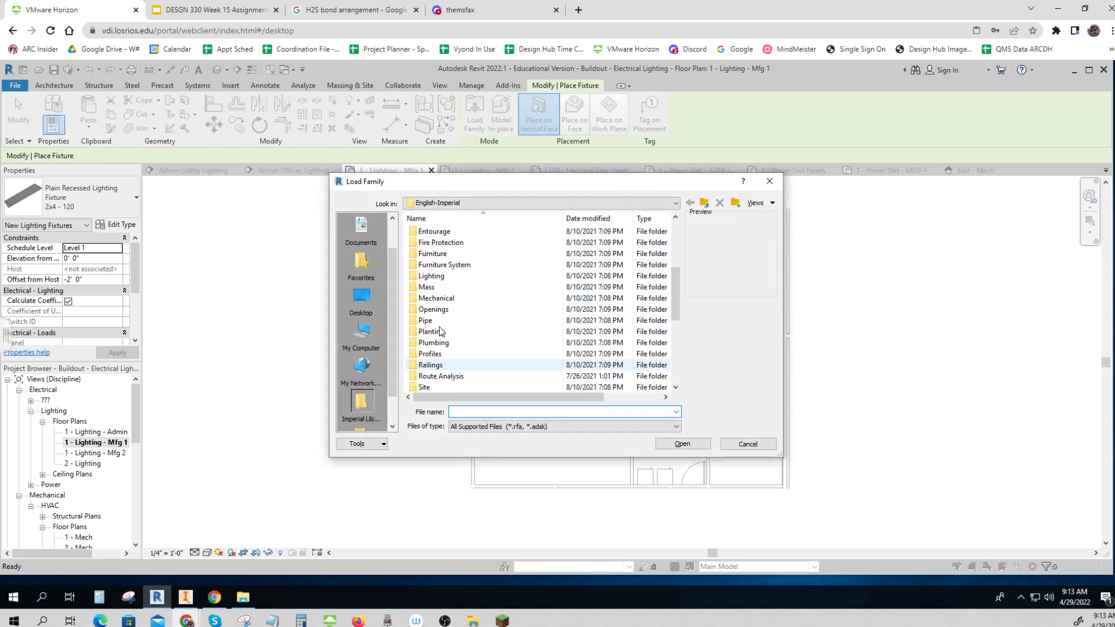
double_click(438, 277)
left_click(431, 242)
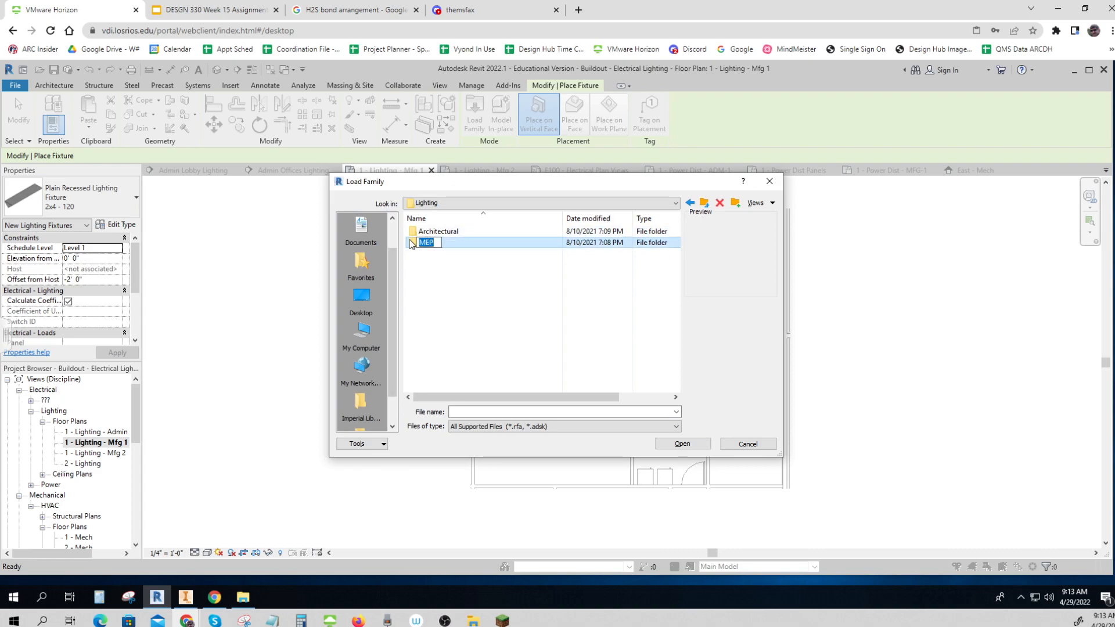
double_click(414, 243)
double_click(424, 243)
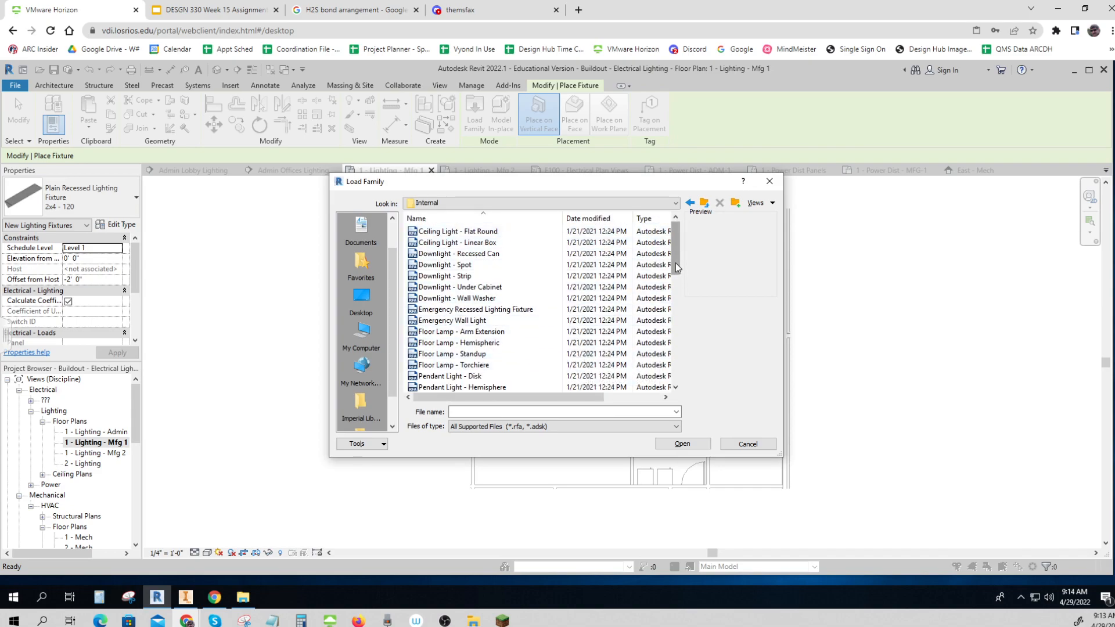
Step: Find and preview the Pendant Light - Linear - 2 Lamp family, closing the library without loading it
left_click_drag(676, 271, 678, 283)
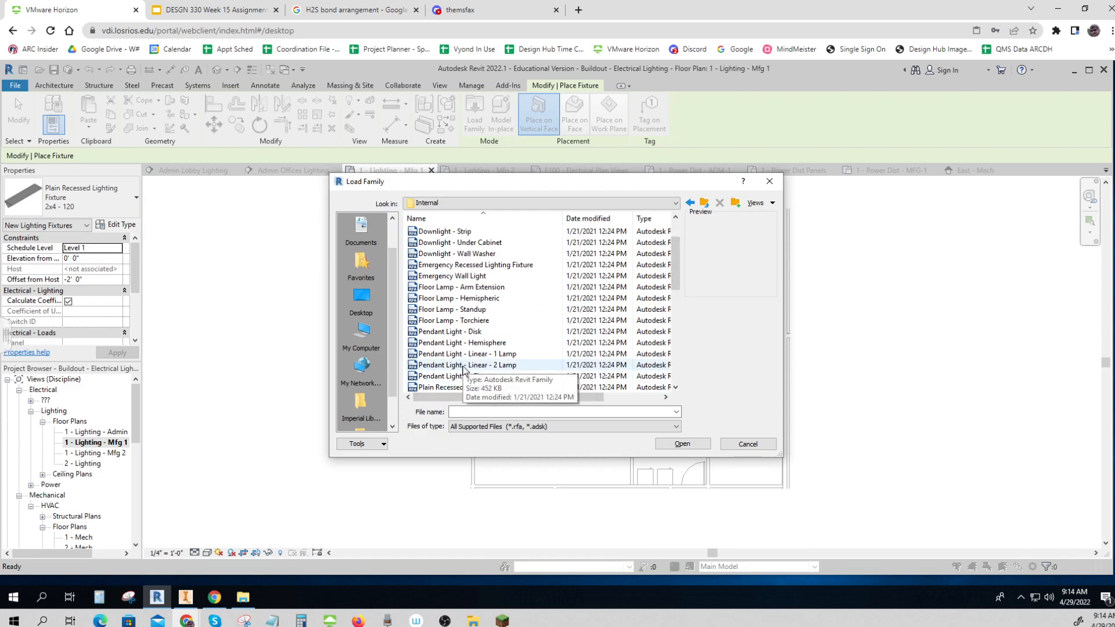
left_click(313, 317)
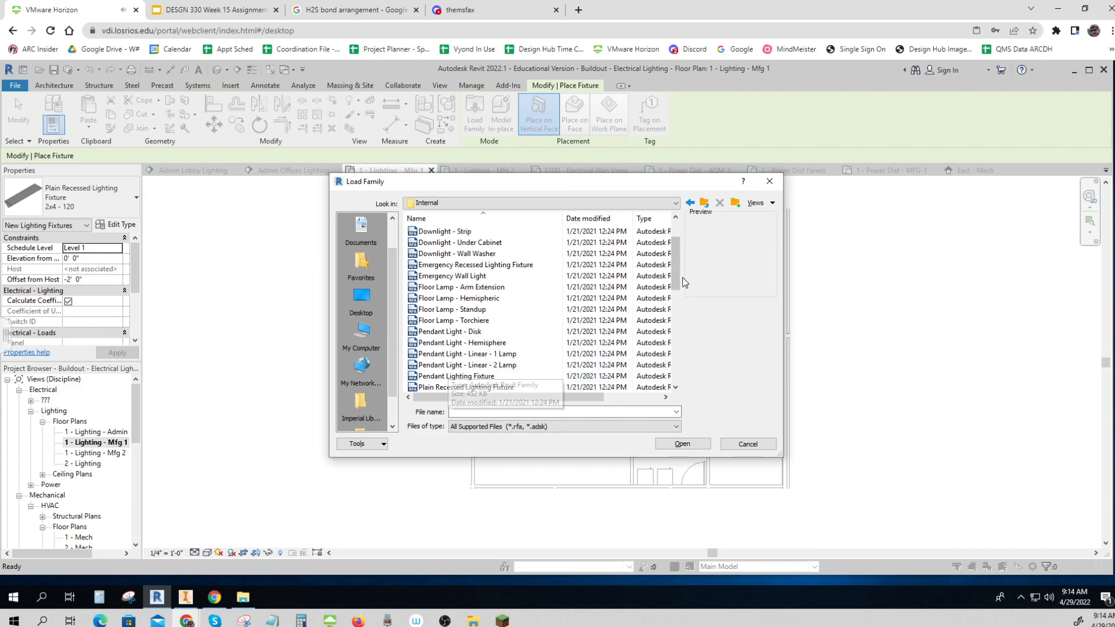
left_click(525, 365)
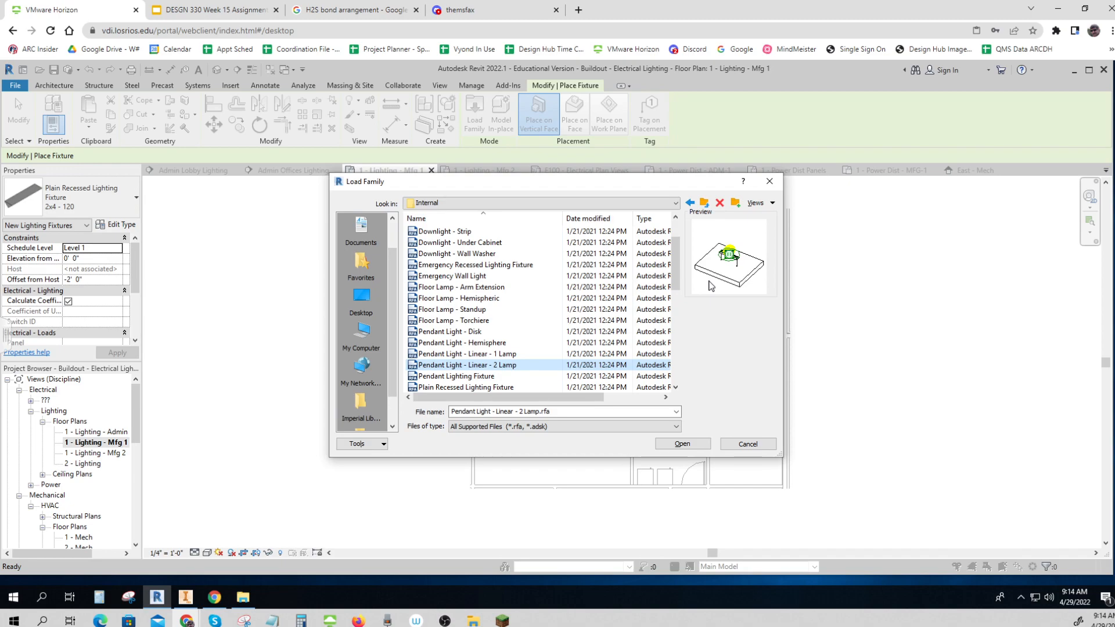
left_click(748, 444)
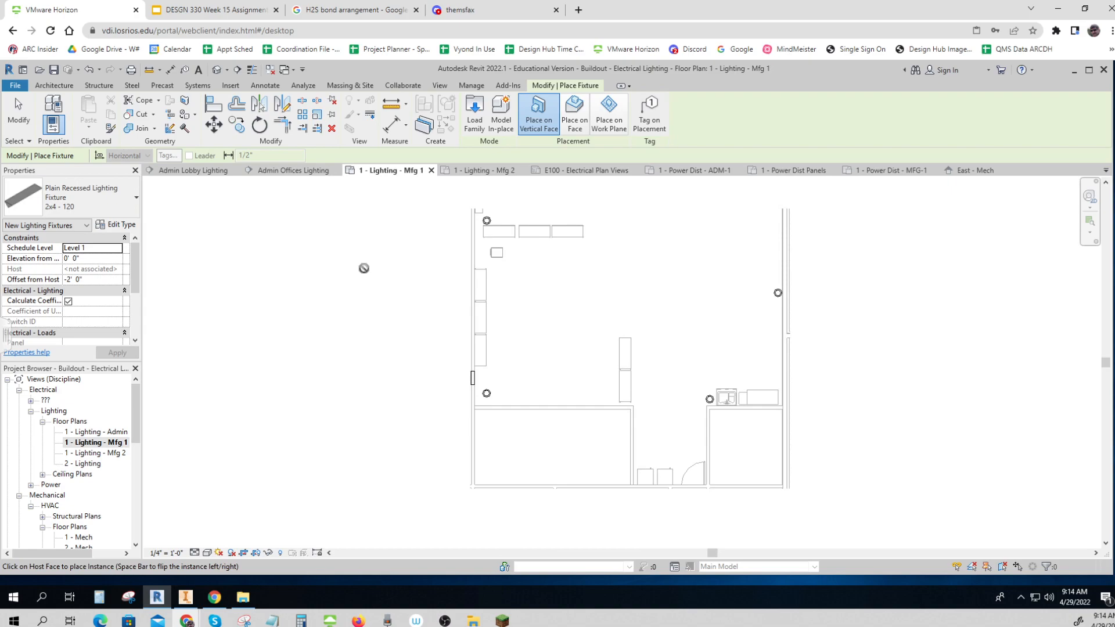
Step: Set the work plane of the Mfg 1 lighting plan to Level : Roof
left_click(195, 85)
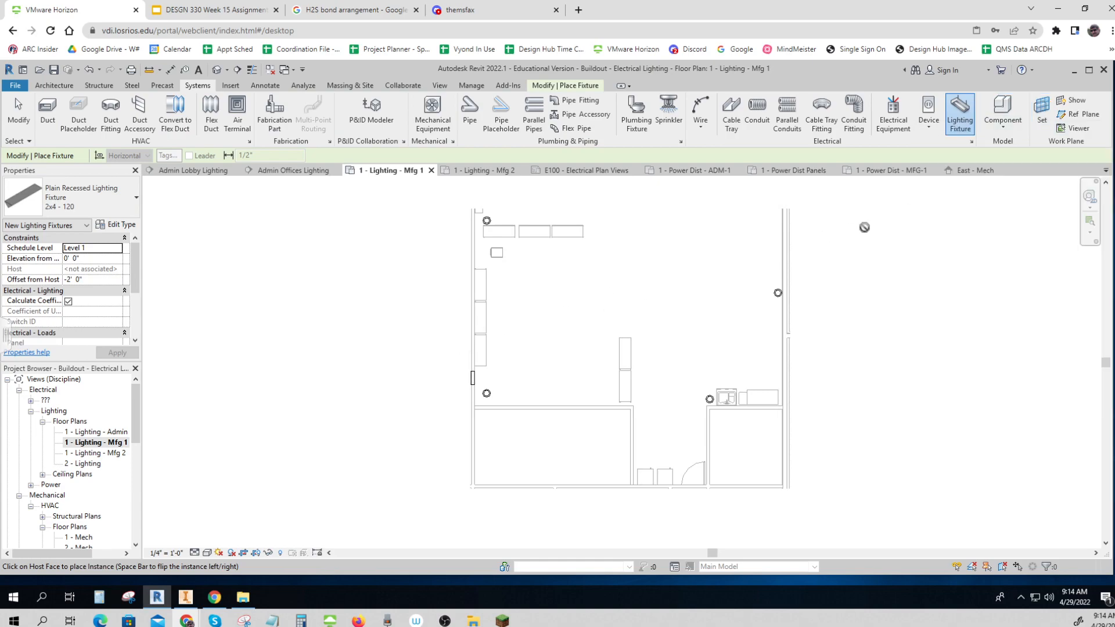
left_click(1041, 111)
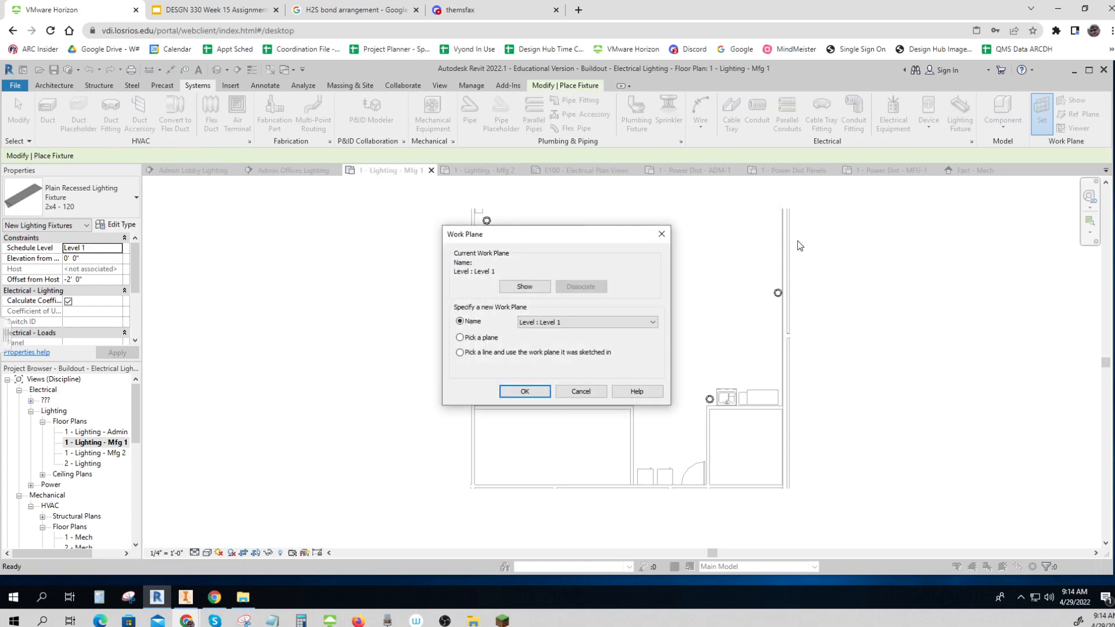
left_click(576, 323)
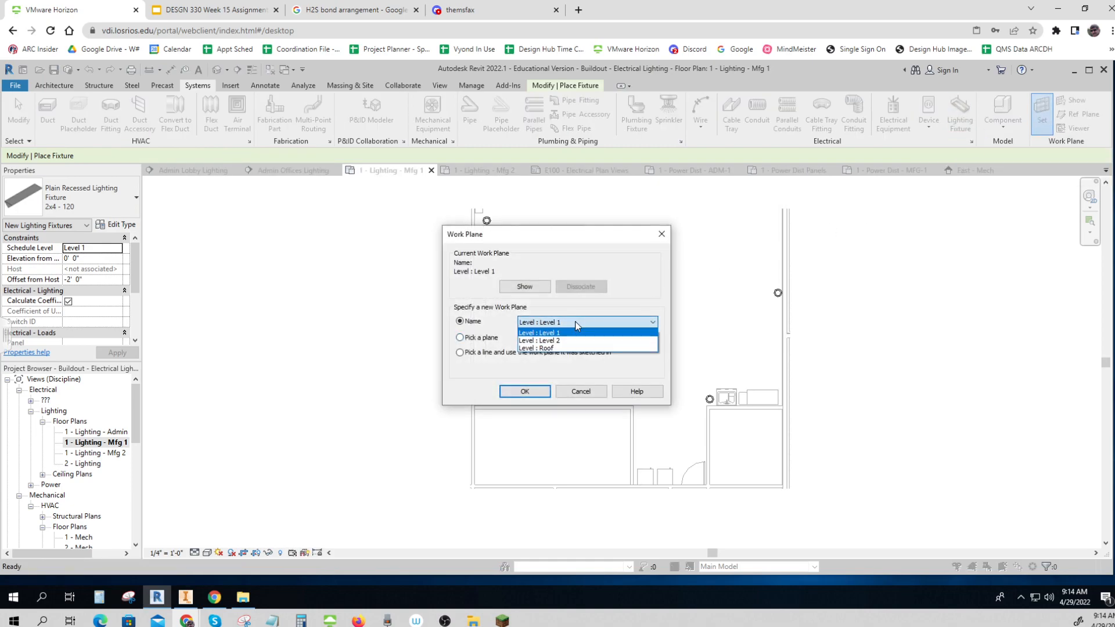
left_click(546, 348)
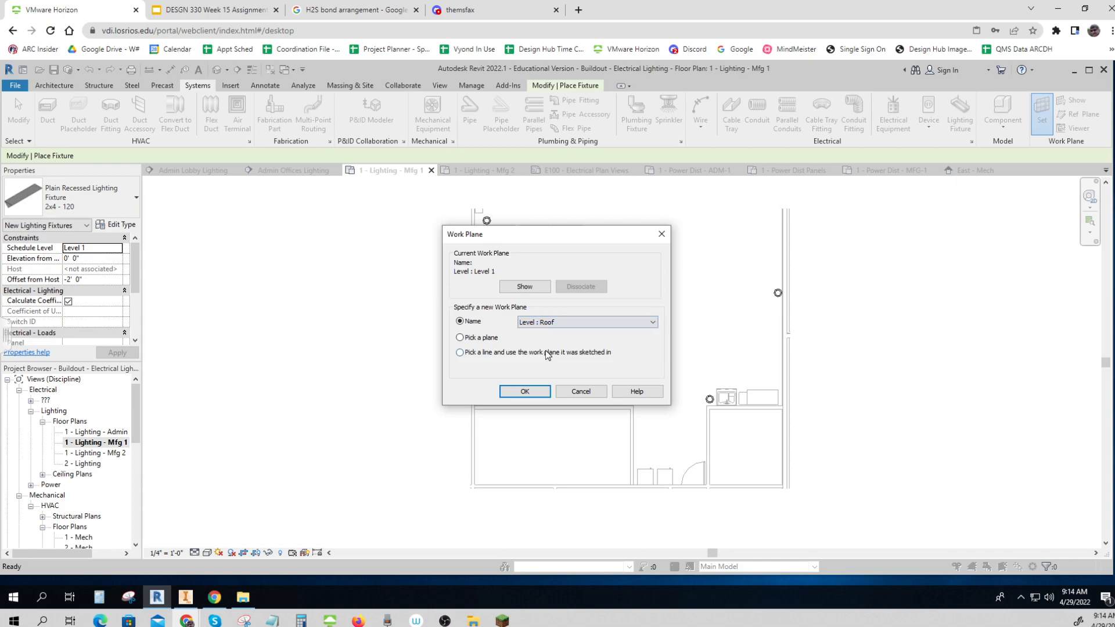
left_click(525, 391)
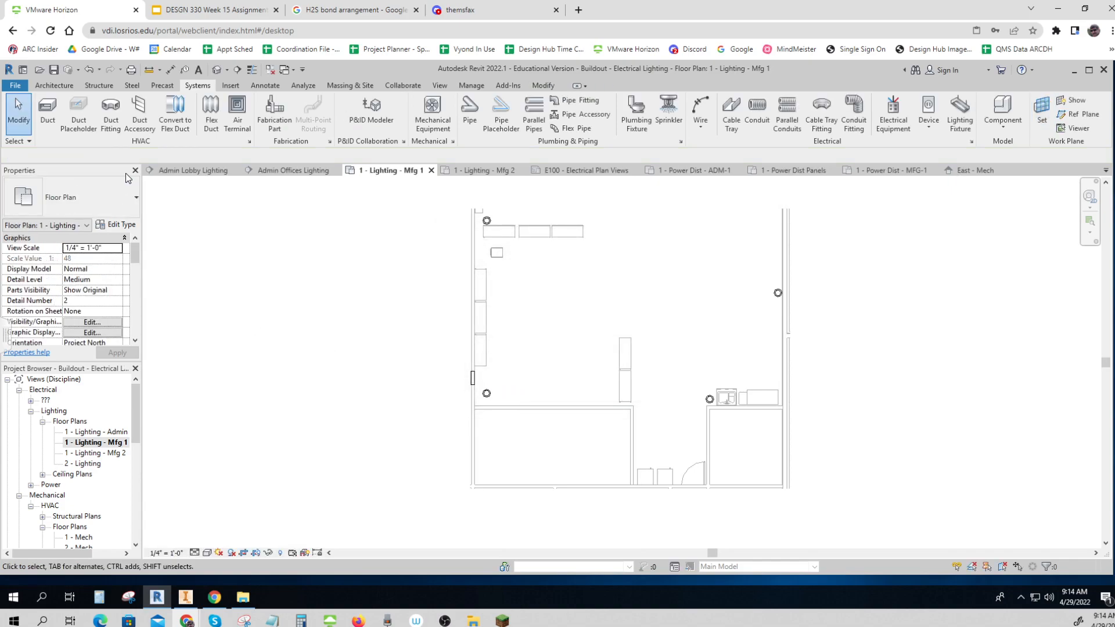
Step: Place a Pendant Light - Linear - 2 Lamp, 48" - 120V, on the Roof work plane inside the plan's lower-left room
left_click(960, 112)
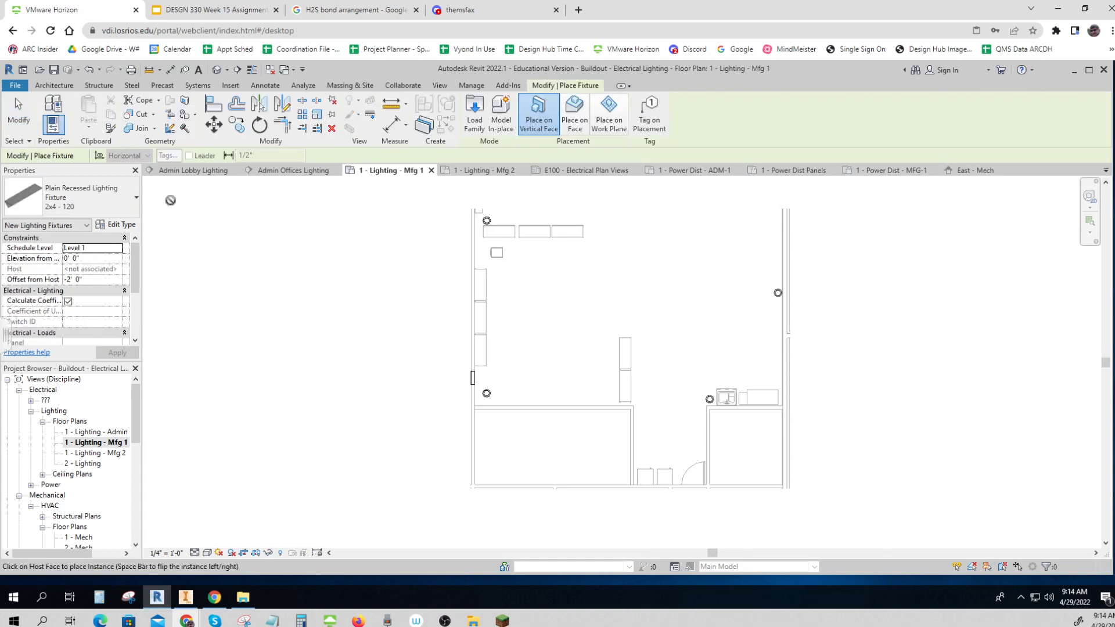
left_click(137, 198)
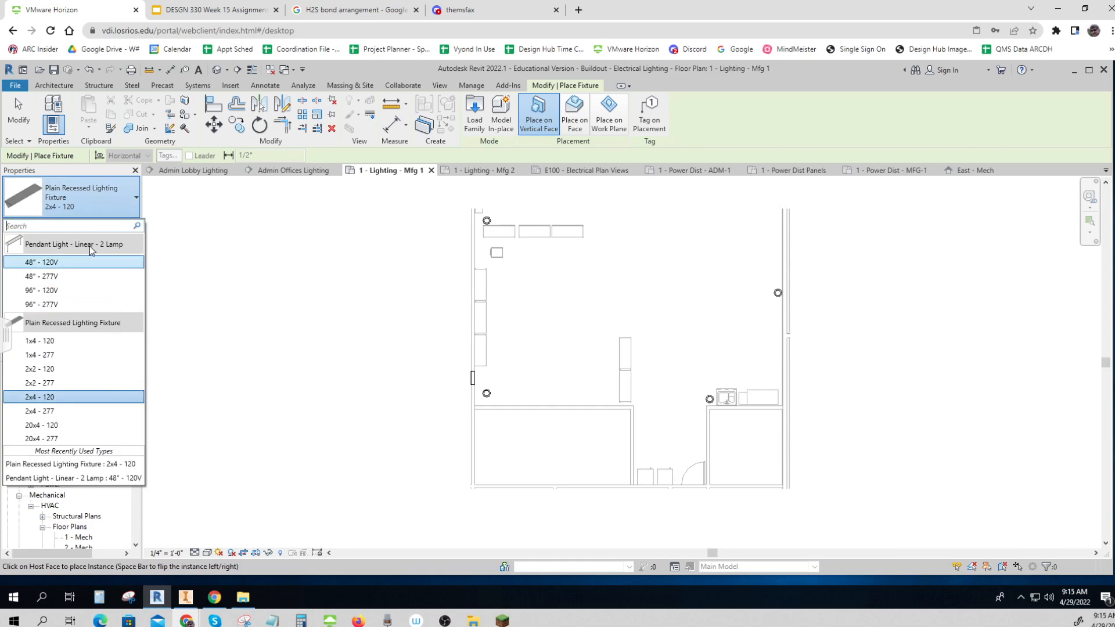
left_click(61, 262)
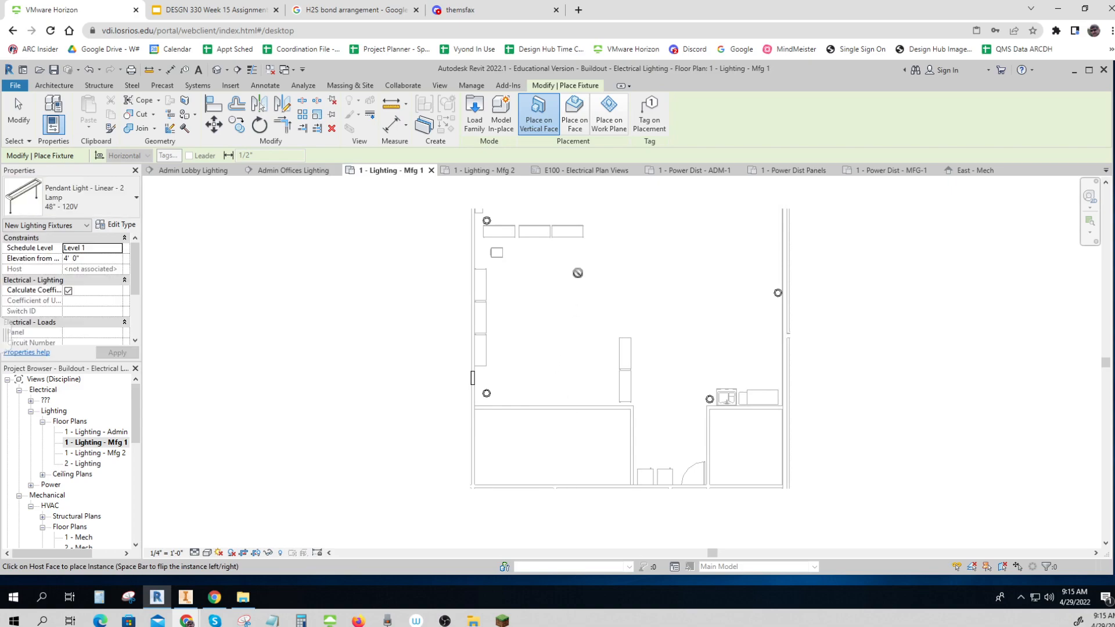
left_click(613, 118)
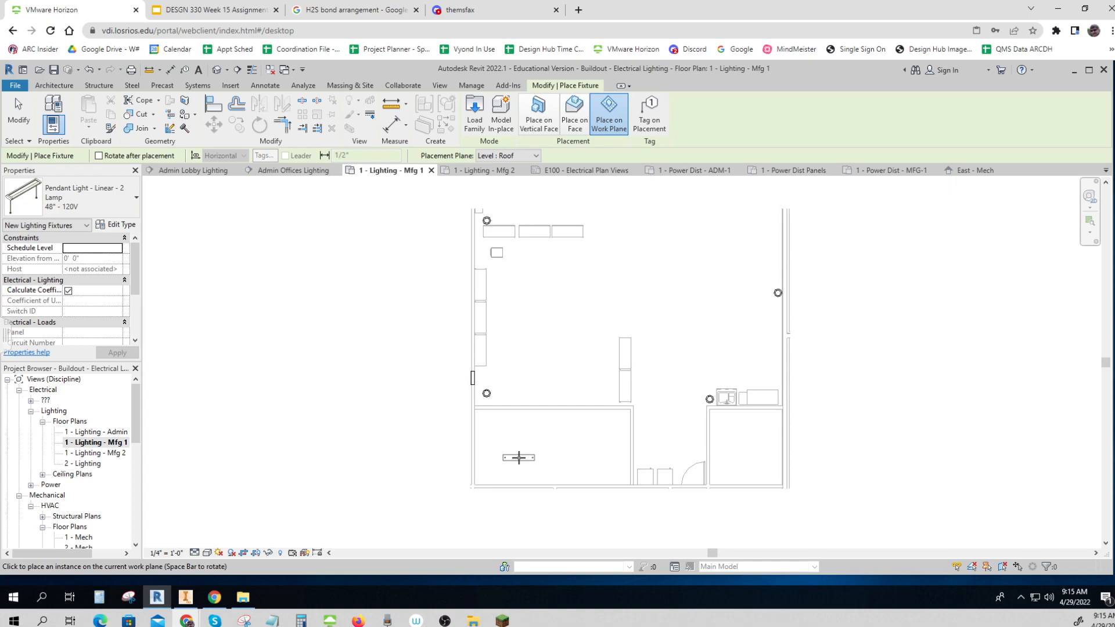
left_click(520, 455)
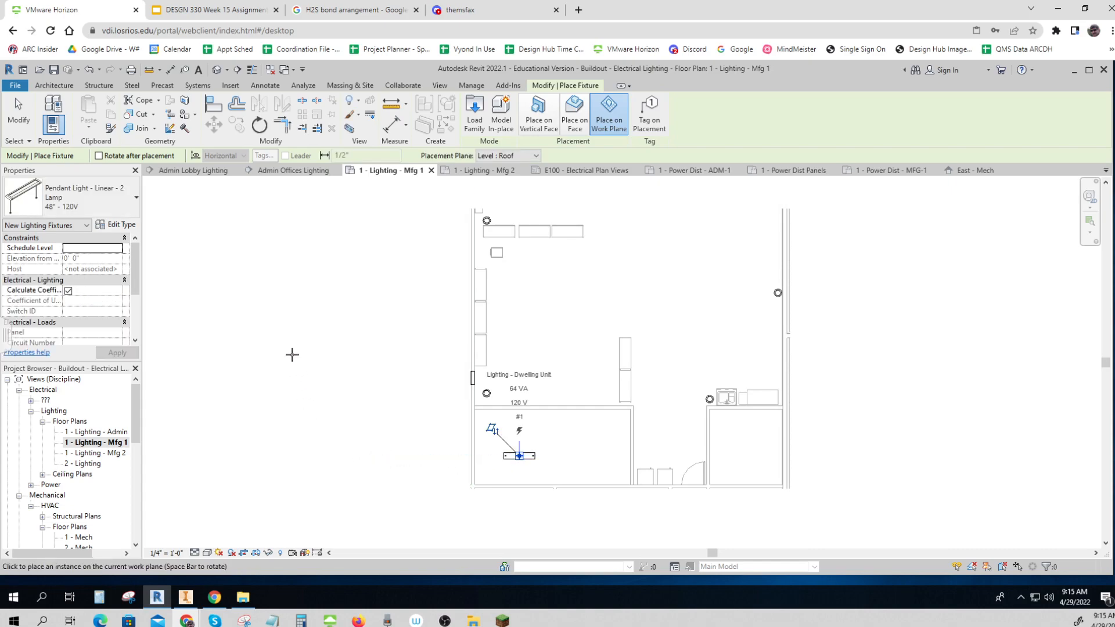
key("Escape")
key("Escape")
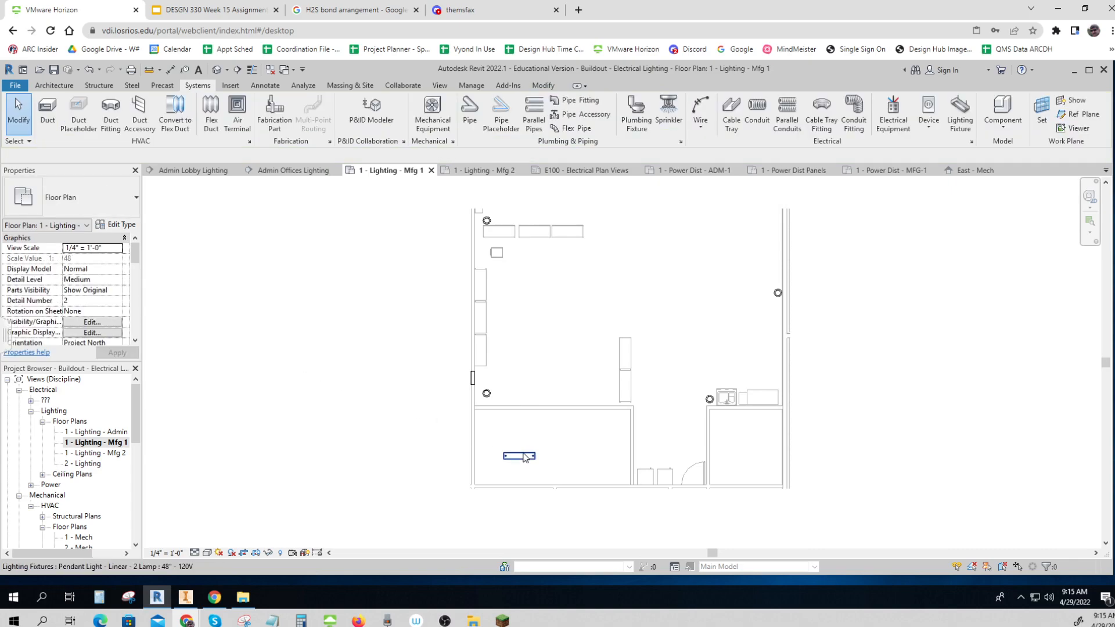
Step: Array the pendant light vertically up the plan as 5 ungrouped fixtures spaced 6' apart
left_click(525, 459)
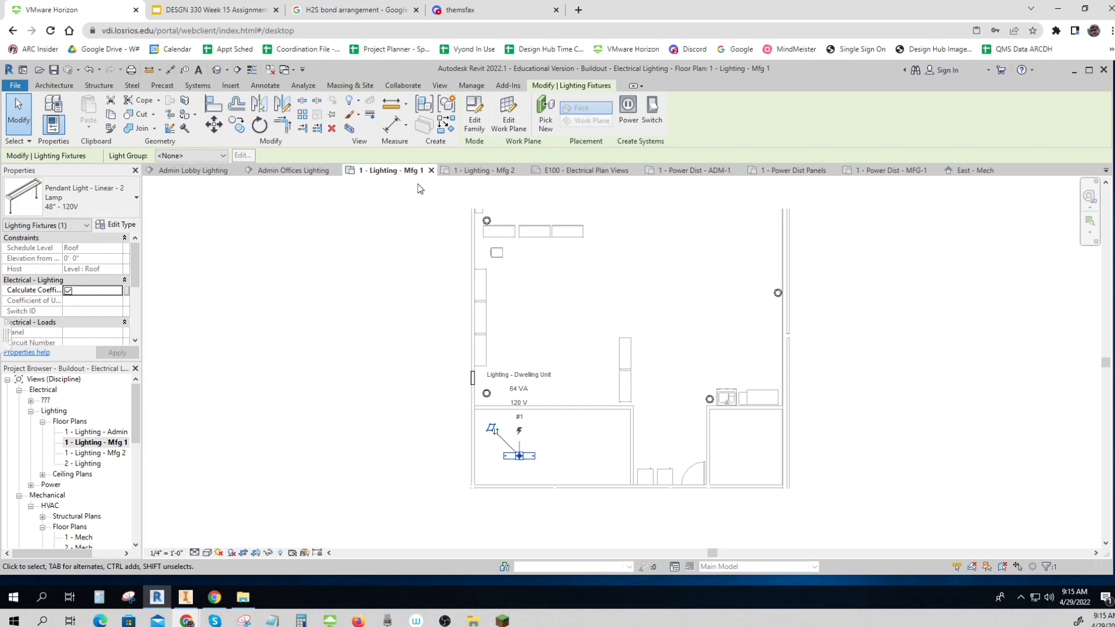
left_click(302, 114)
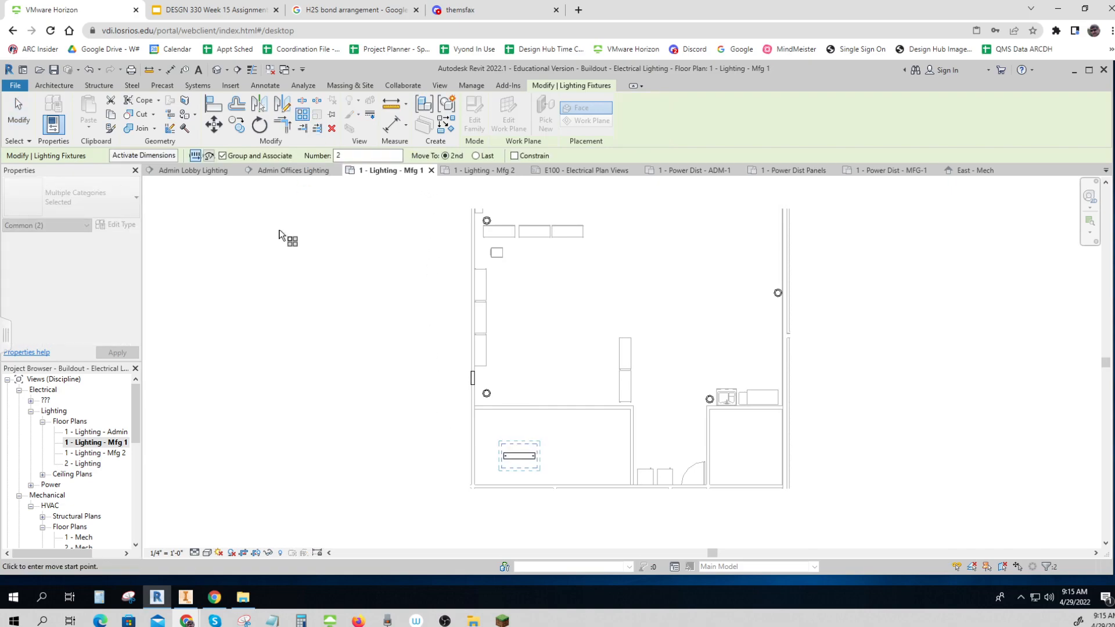
key("ctrl")
key("ctrl")
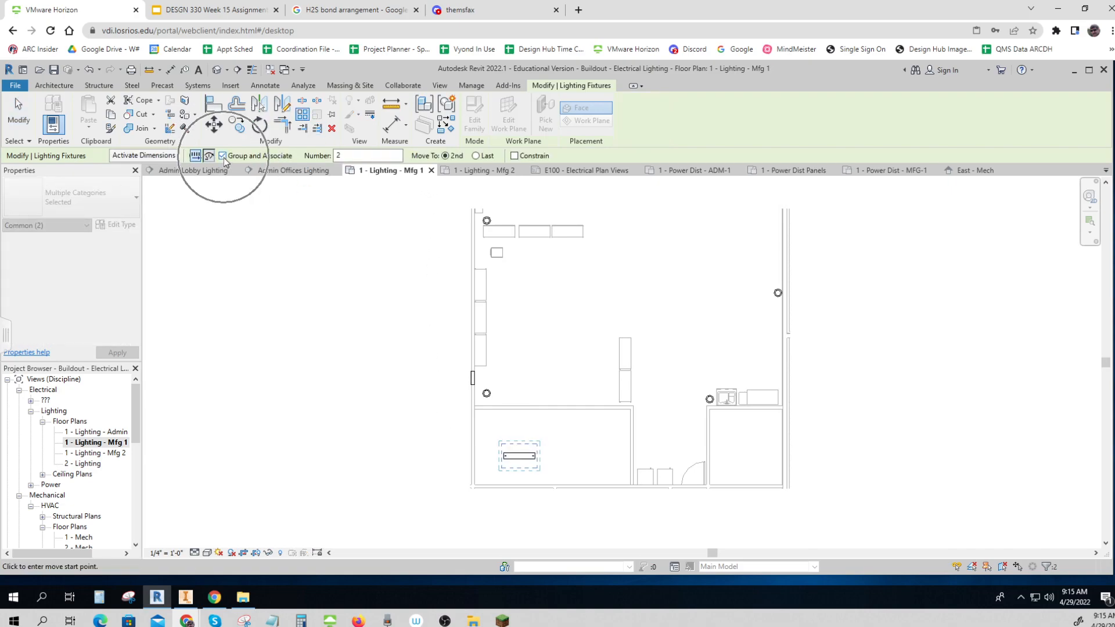
left_click(223, 156)
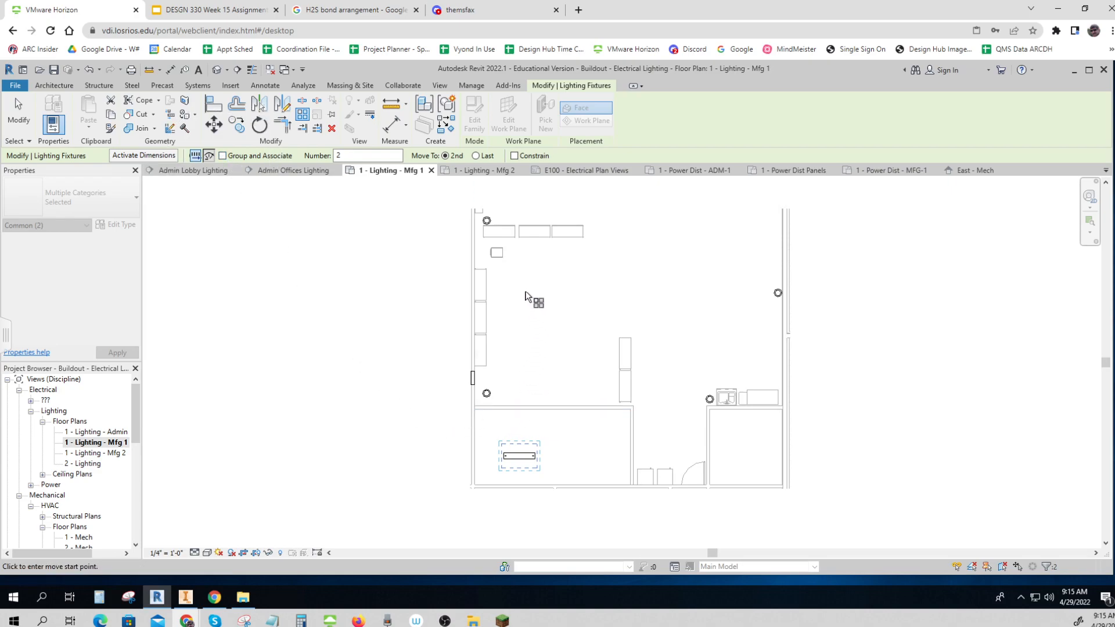
double_click(337, 155)
left_click(519, 457)
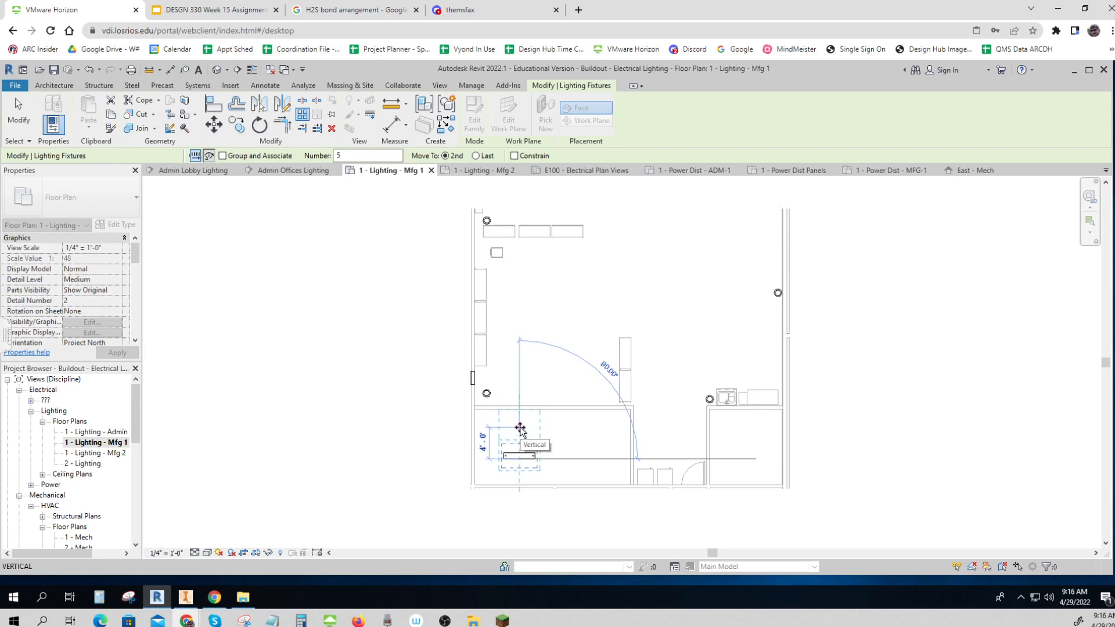
type("6")
key("Return")
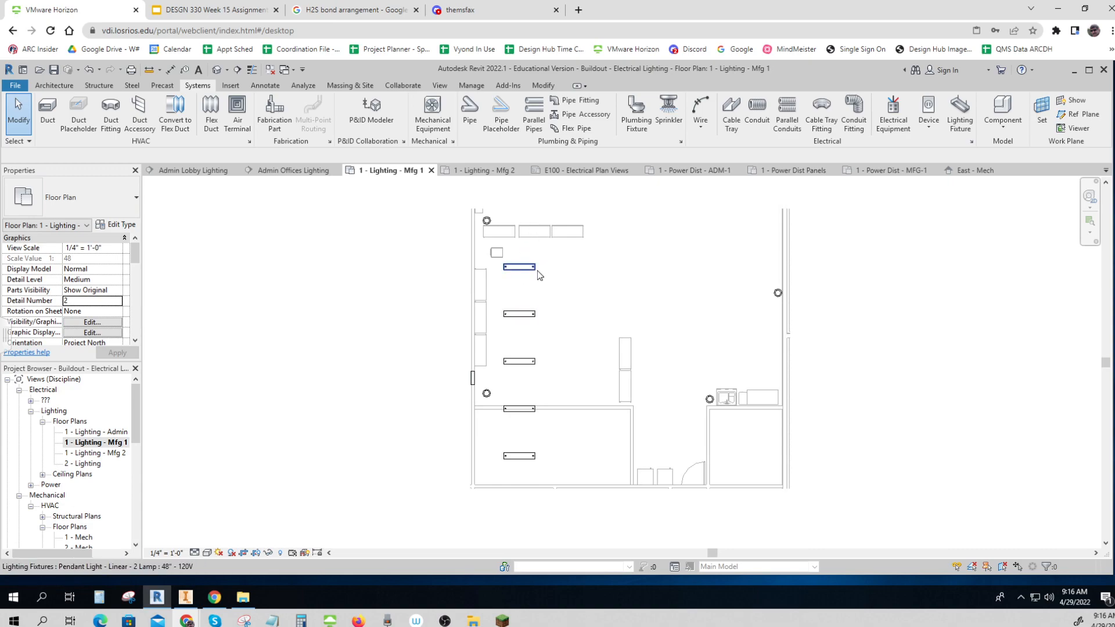
left_click(496, 265)
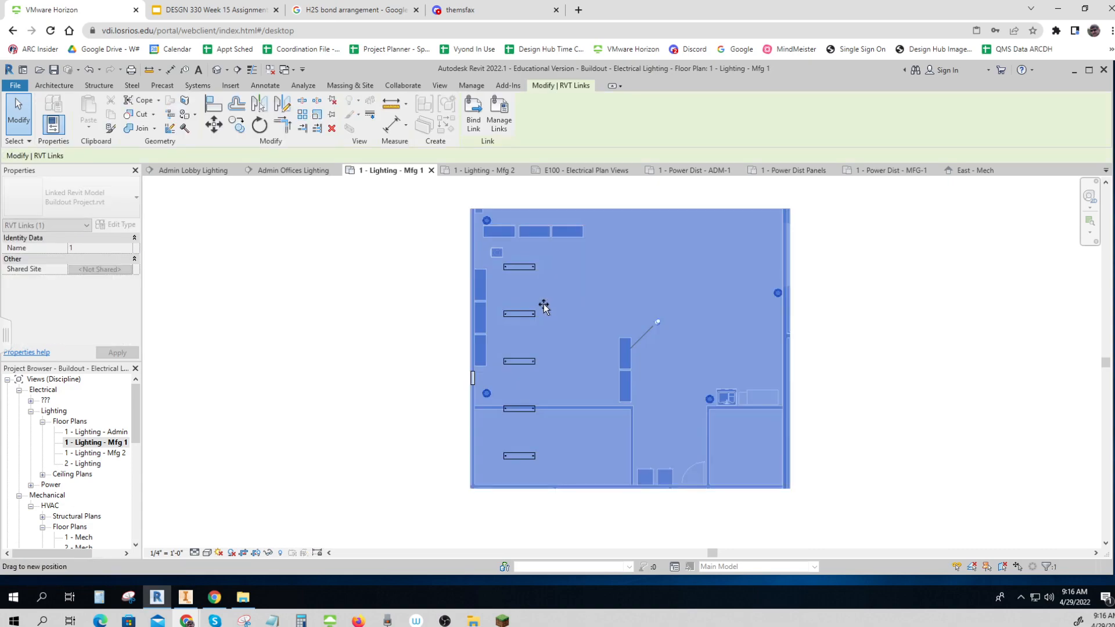
key("Escape")
left_click(542, 360)
left_click(420, 295)
left_click_drag(446, 236, 569, 485)
left_click(302, 114)
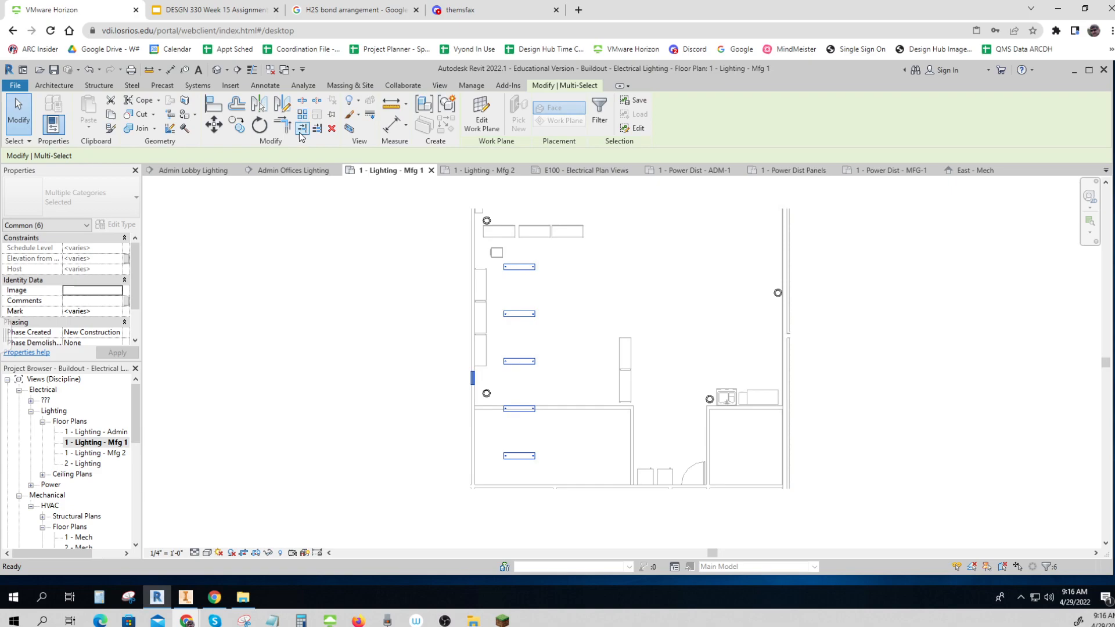
left_click_drag(248, 153, 226, 152)
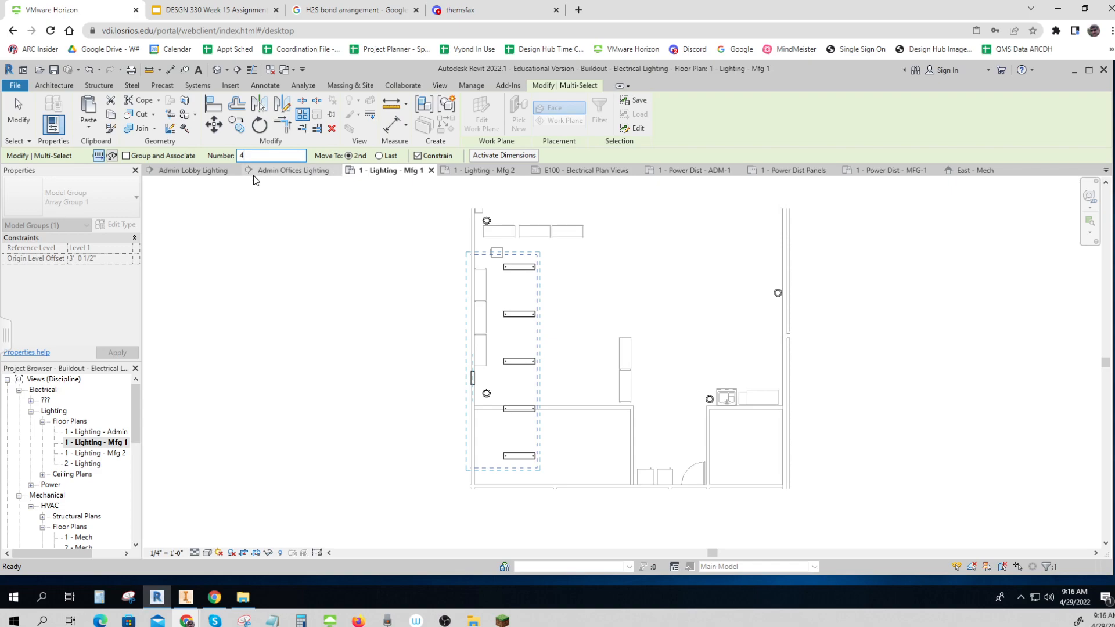
left_click(525, 319)
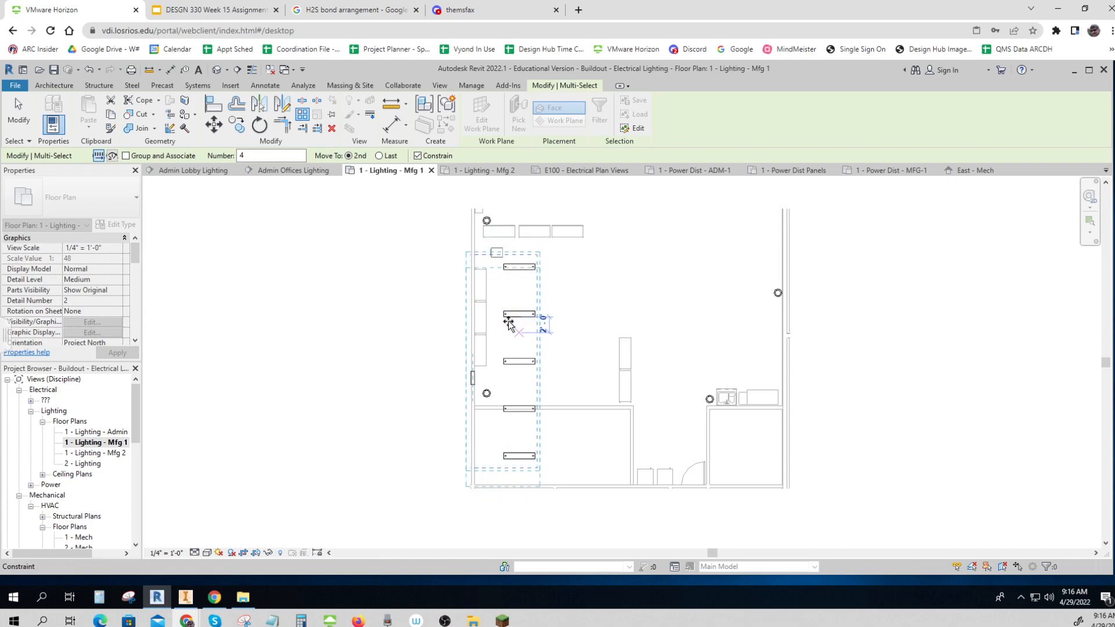
key("Escape")
key("Escape")
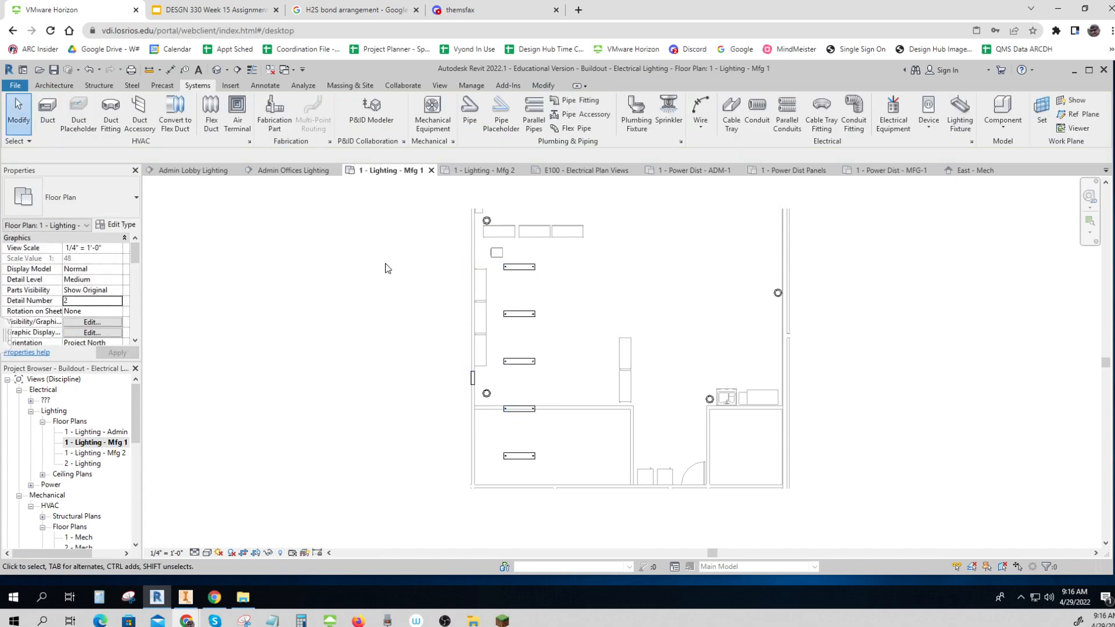
left_click_drag(432, 251, 575, 494)
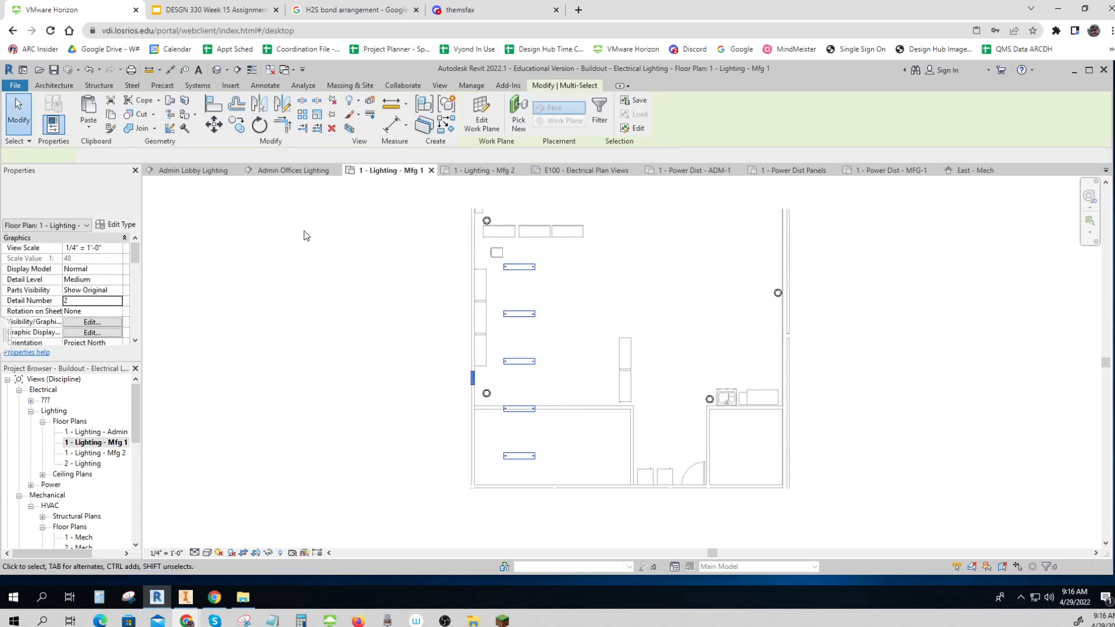
left_click(303, 115)
left_click_drag(251, 156, 233, 155)
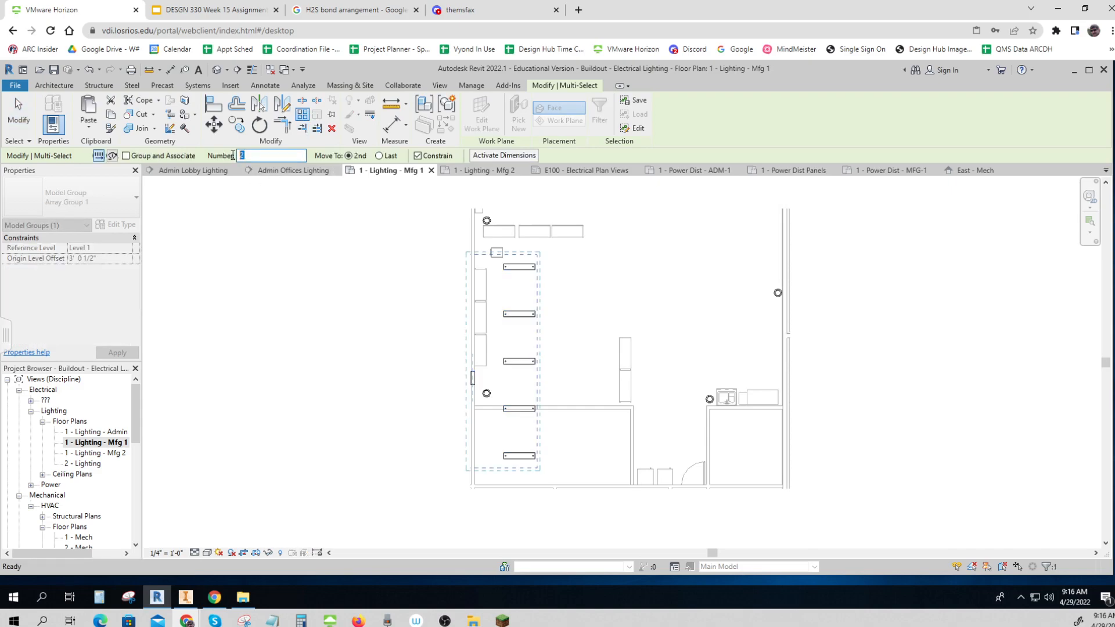
type("4")
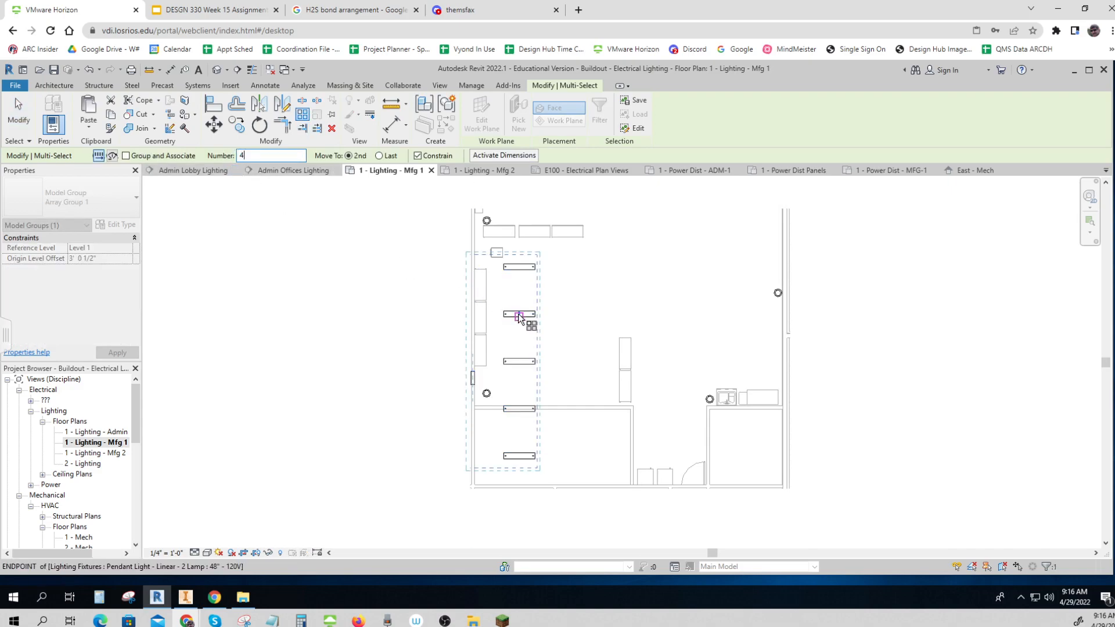
left_click(549, 315)
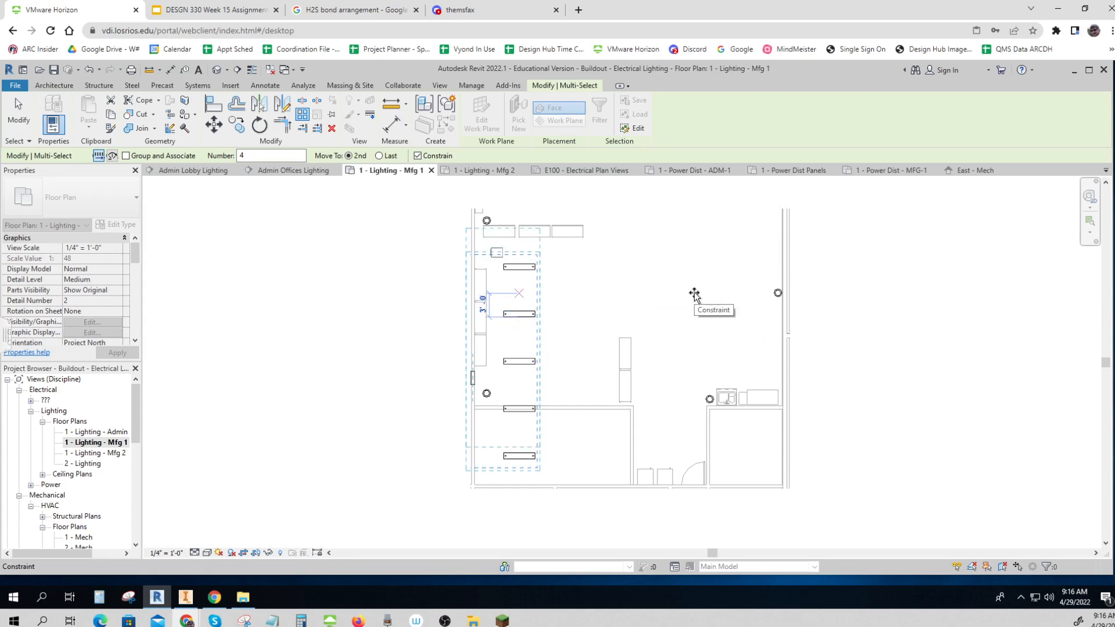
key("Escape")
key("Escape")
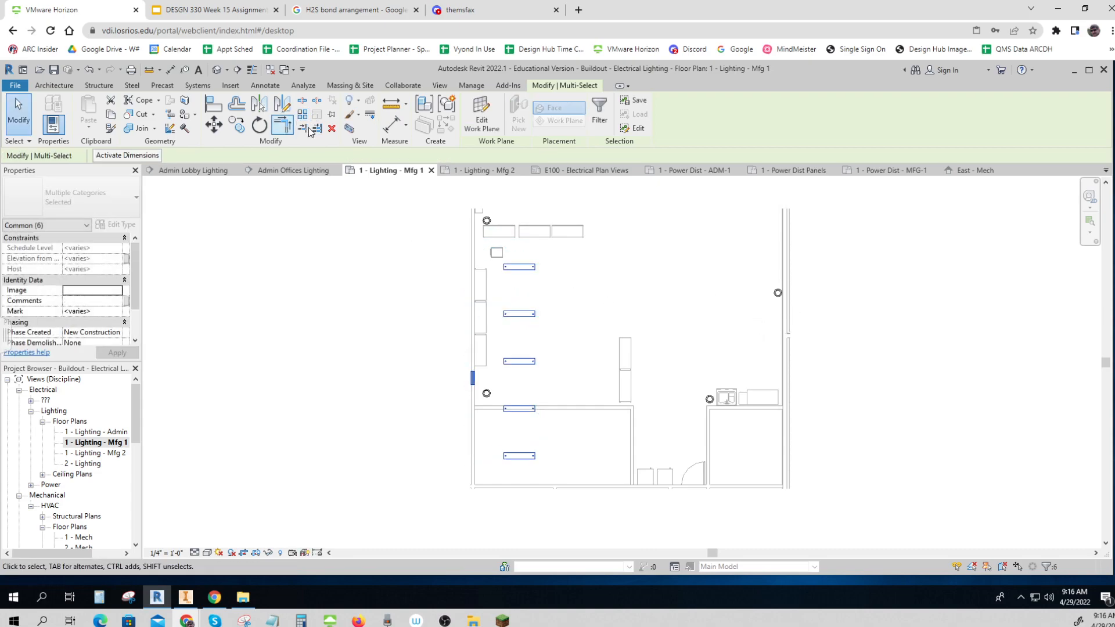
key("Escape")
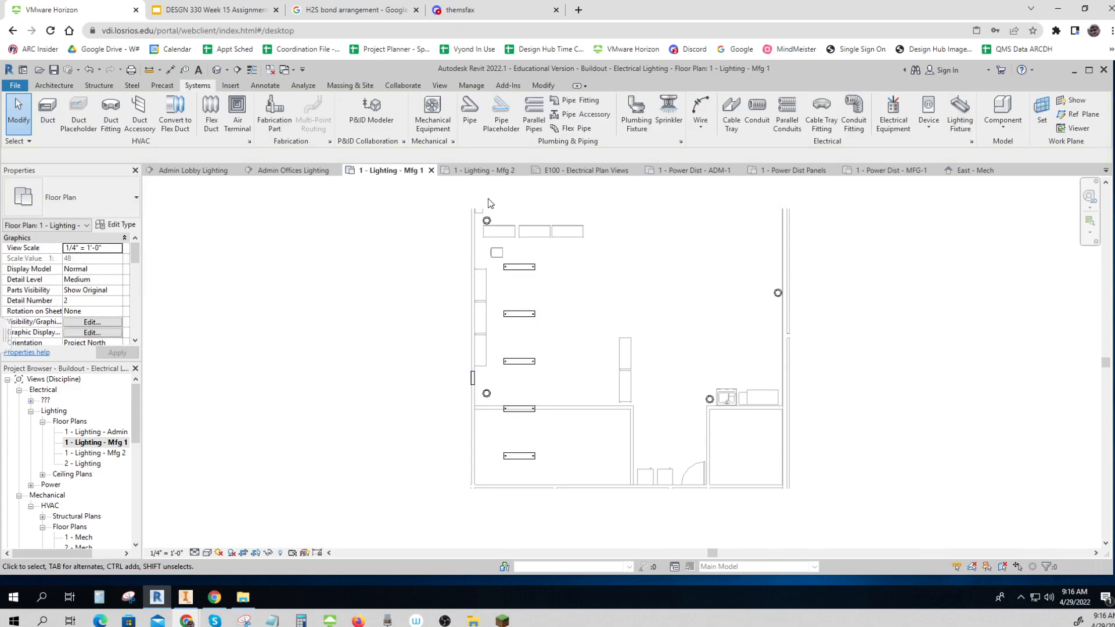
Step: Array the column of five pendant lights horizontally across the plan, ungrouped, with a number of 10 spaced 10' apart
left_click_drag(484, 189, 579, 529)
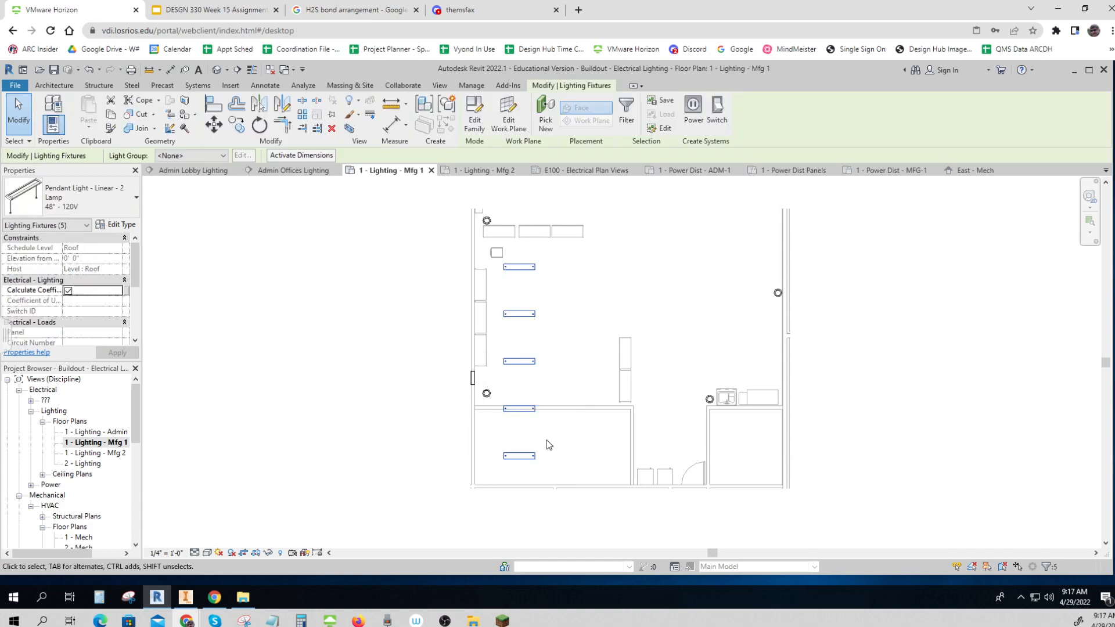
left_click(301, 114)
double_click(353, 155)
type("10")
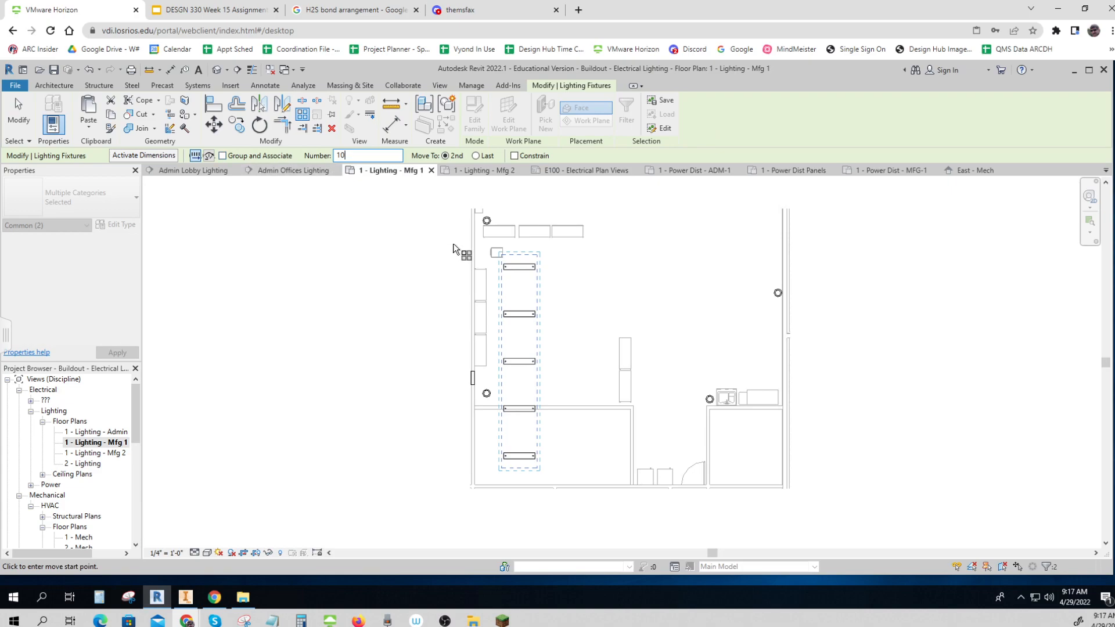
left_click(518, 267)
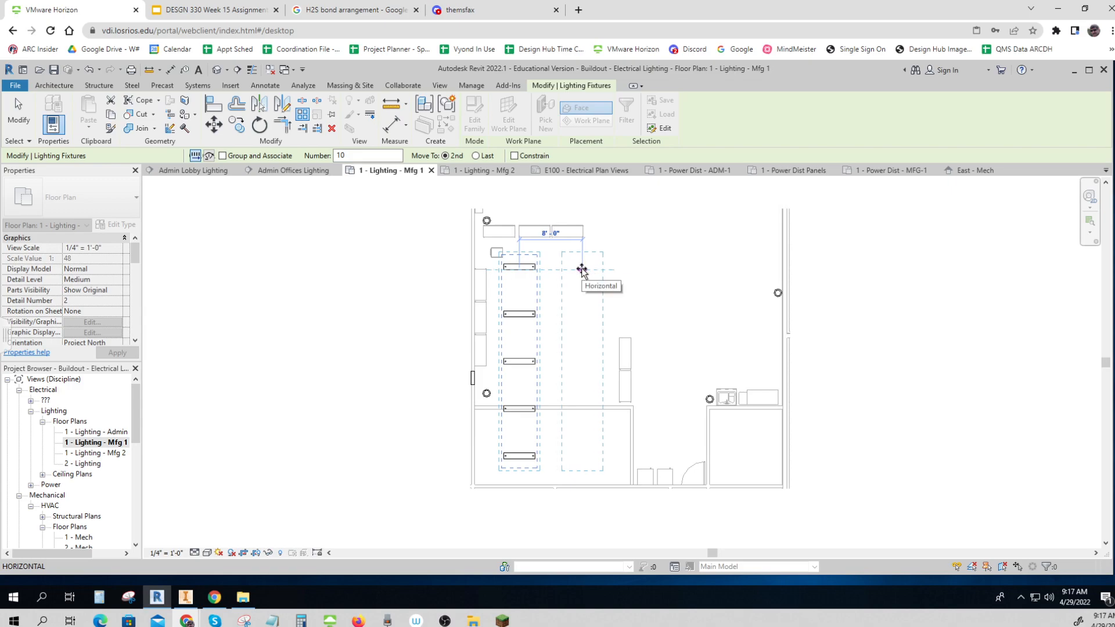
type("10")
key("Return")
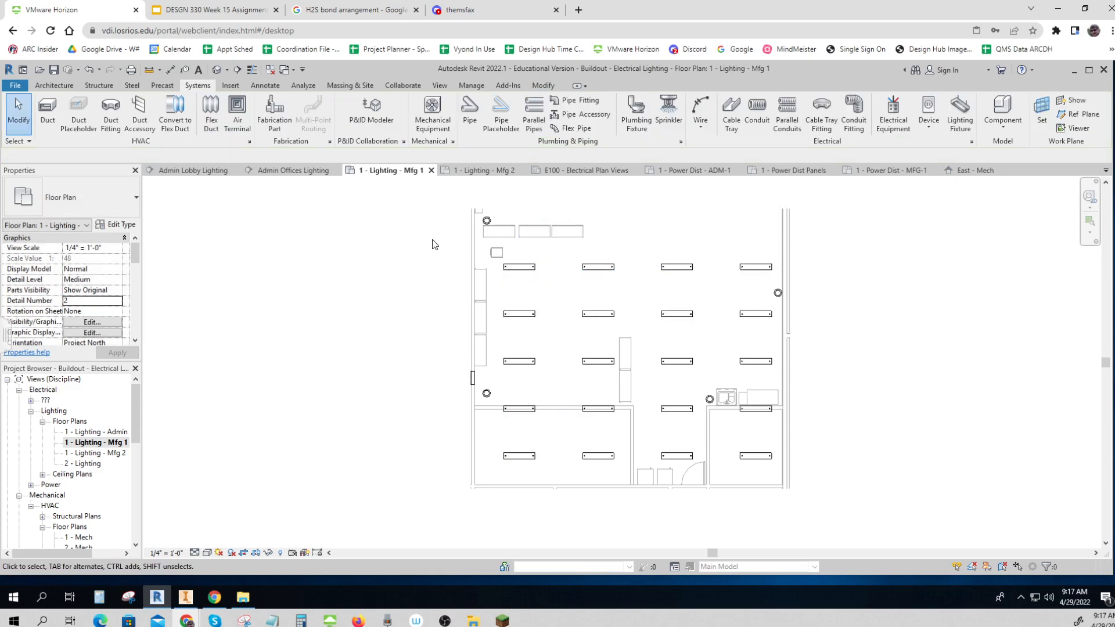
Step: Try to move only the lowest pendant light of the third column horizontally to the left
left_click_drag(503, 190, 780, 492)
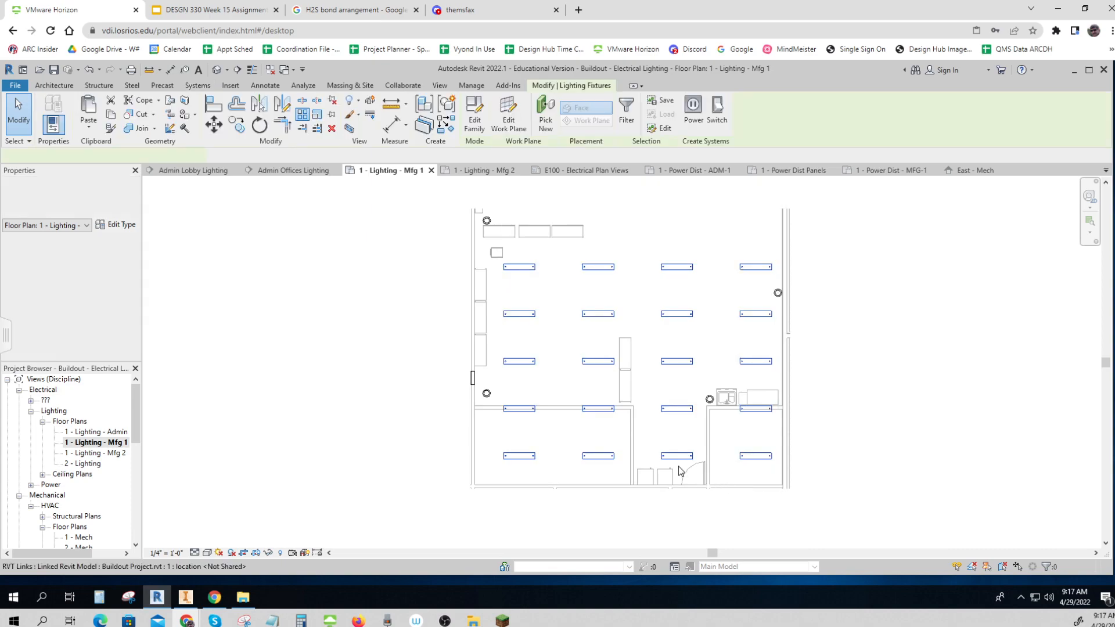
left_click(667, 458)
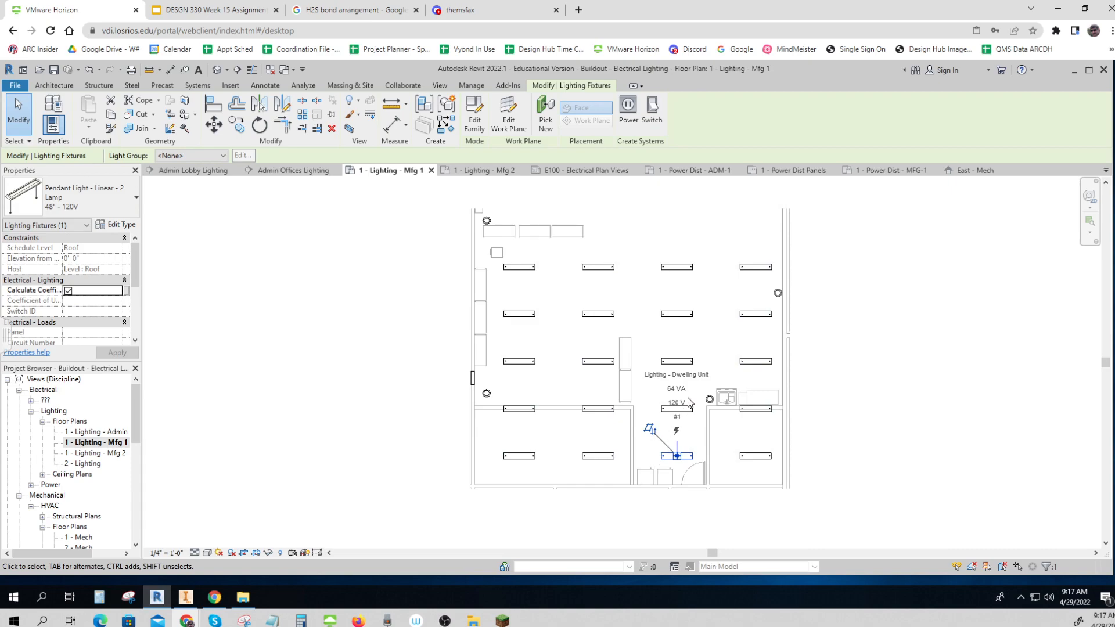
left_click(213, 124)
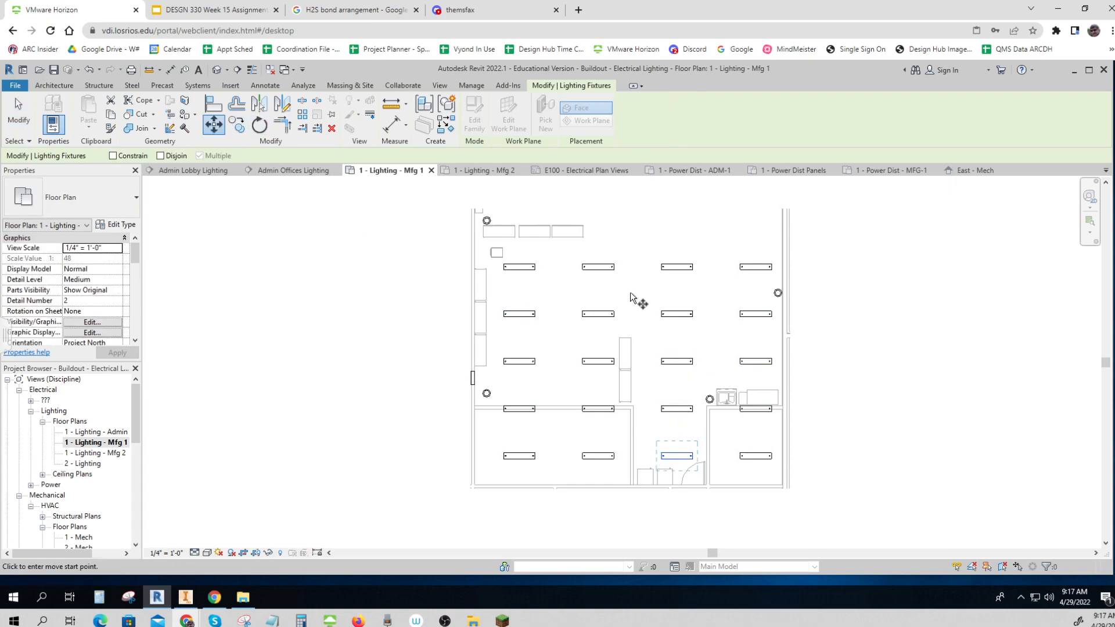
left_click(675, 314)
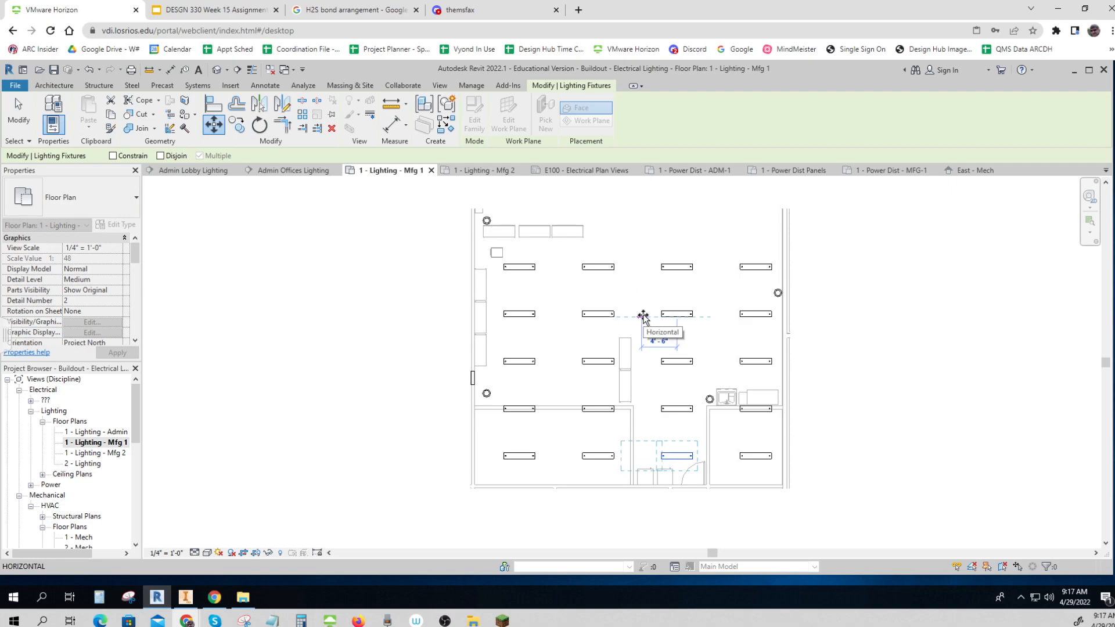
left_click(642, 317)
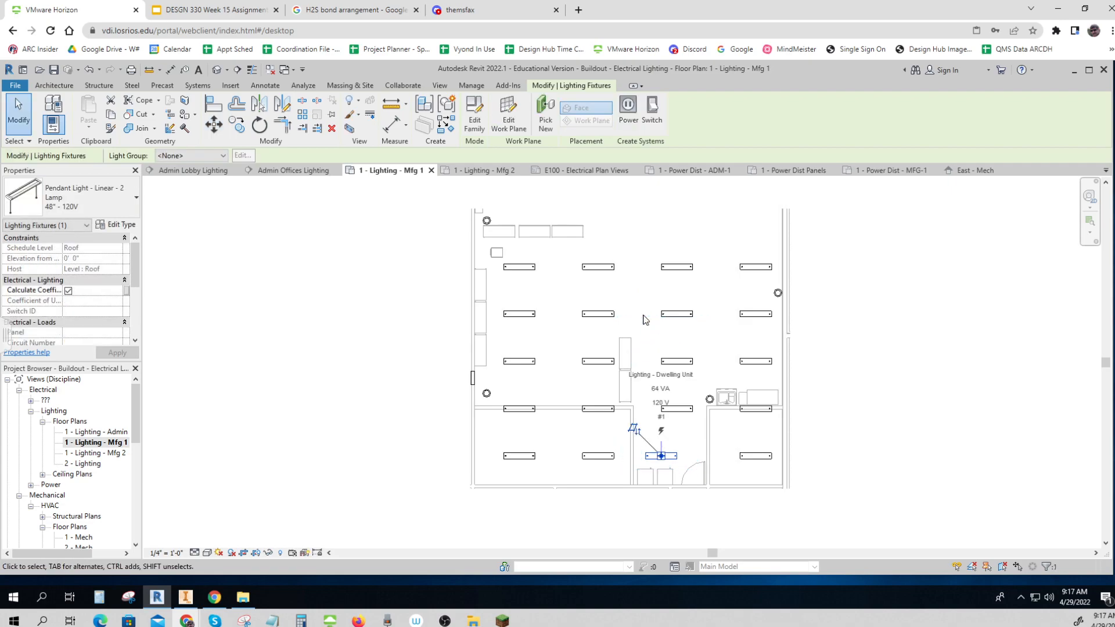
key("Escape")
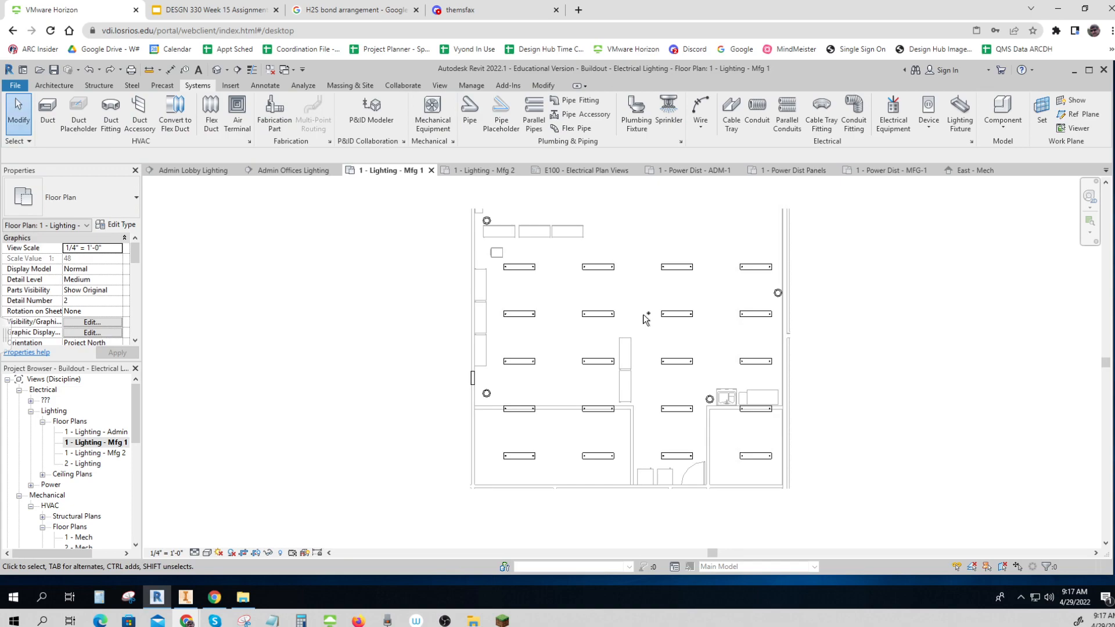
Step: Move all the pendant lights in the plan 1' horizontally to the left
left_click_drag(492, 191, 784, 484)
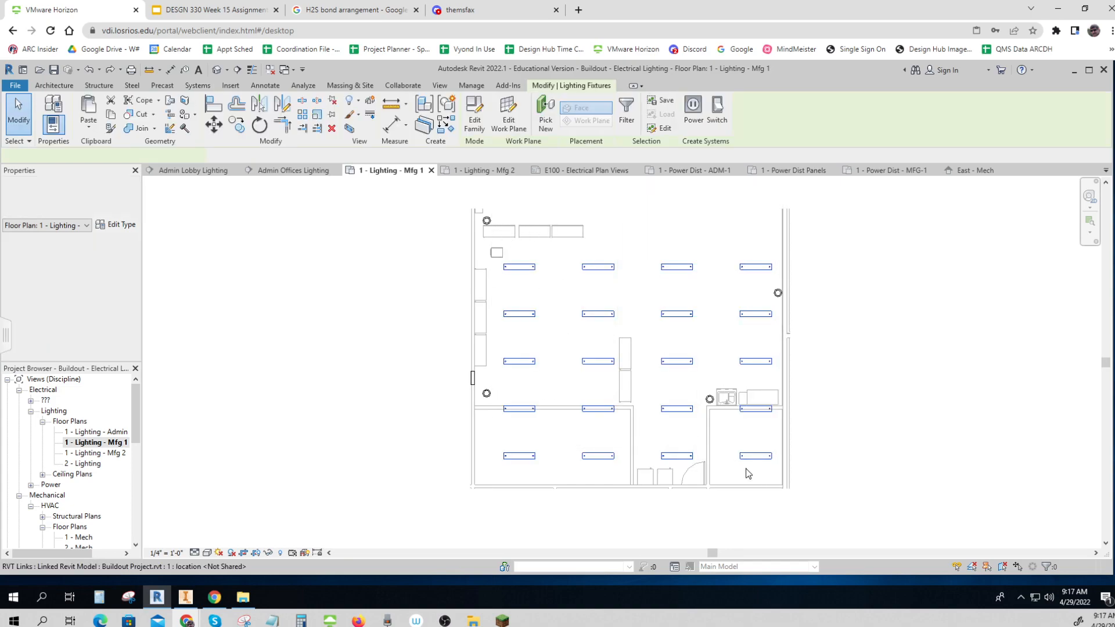
left_click(221, 127)
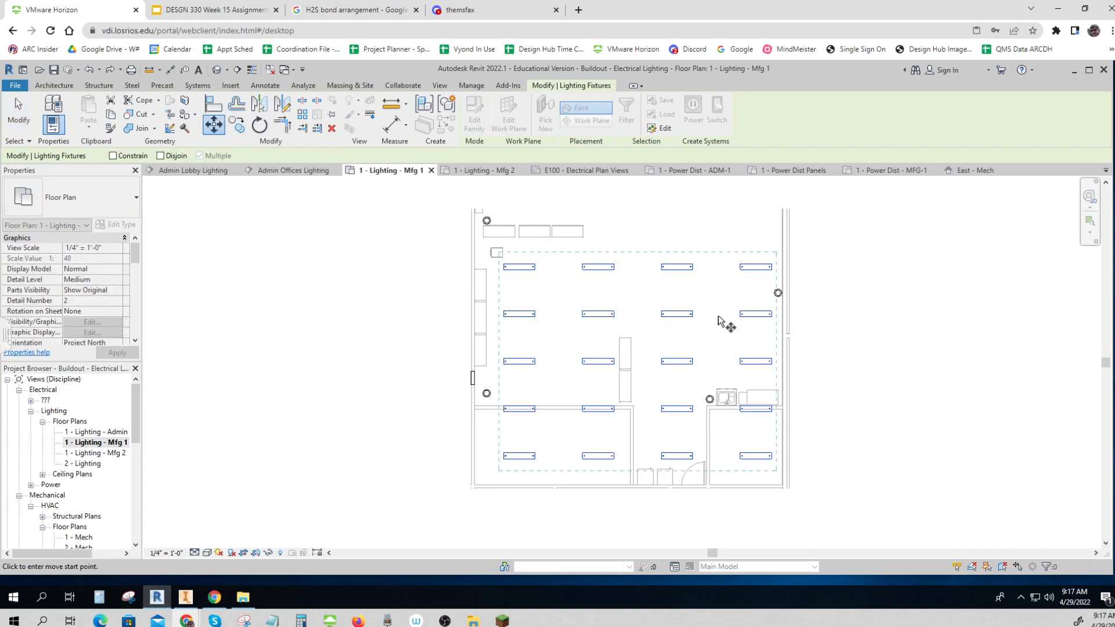
left_click(677, 314)
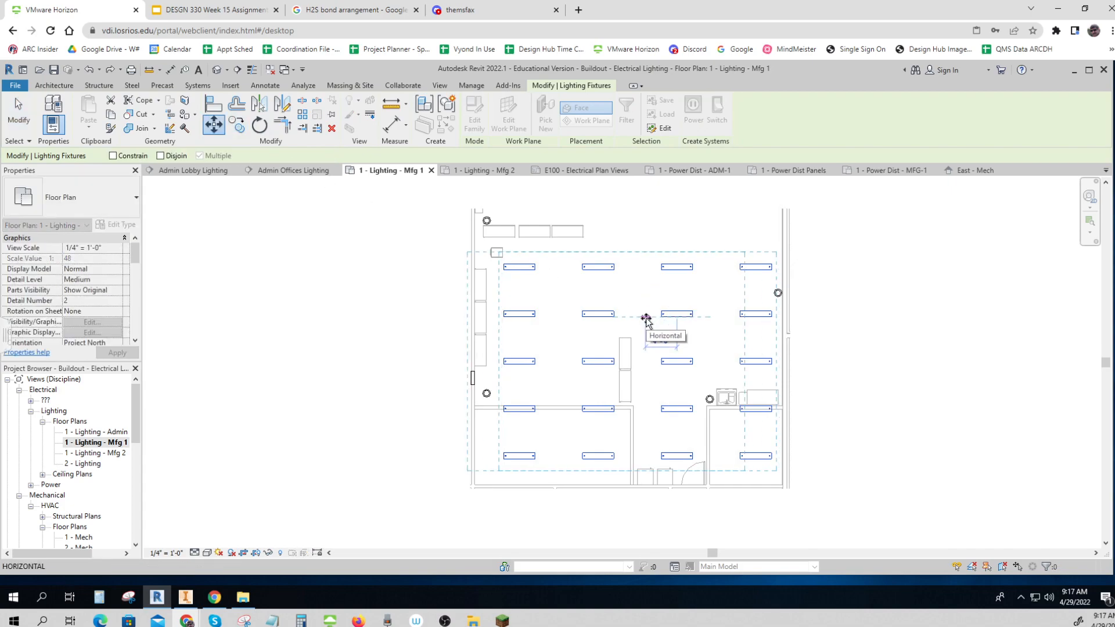
type("1")
key("Return")
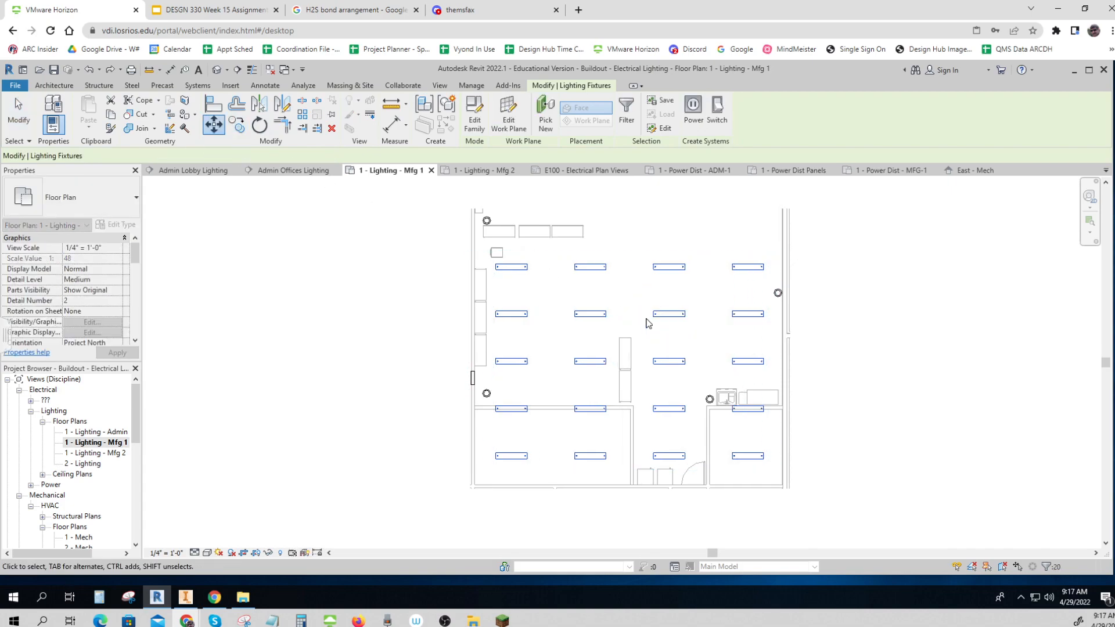
left_click(918, 370)
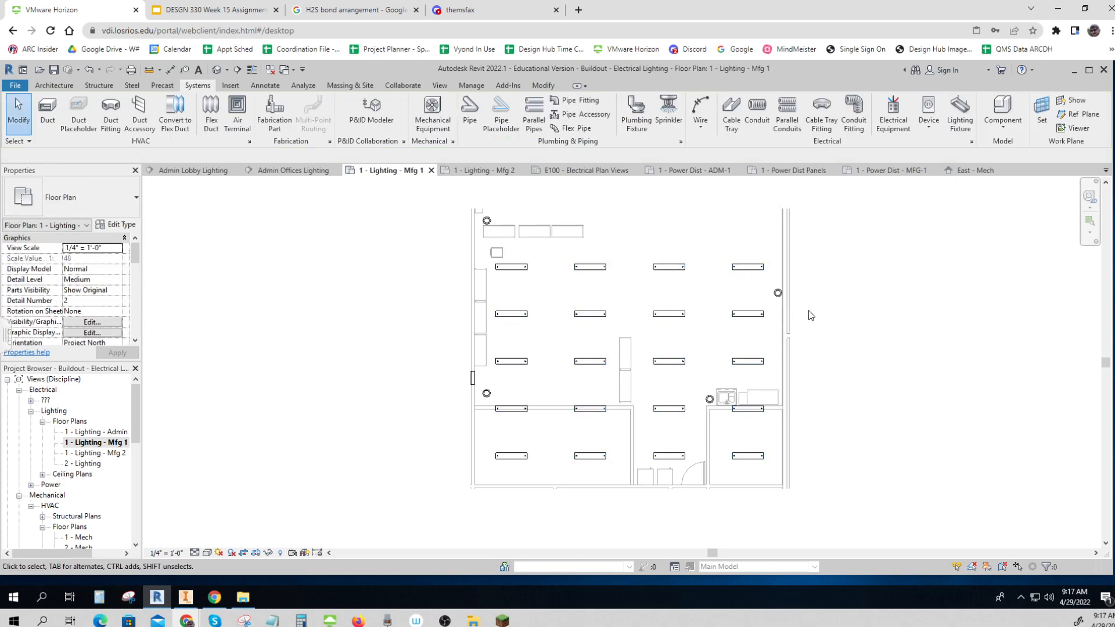
Step: Draw a vertical building section through the rightmost column of pendant lights, facing the right wall, and pull its far clip close to the section line
left_click(439, 86)
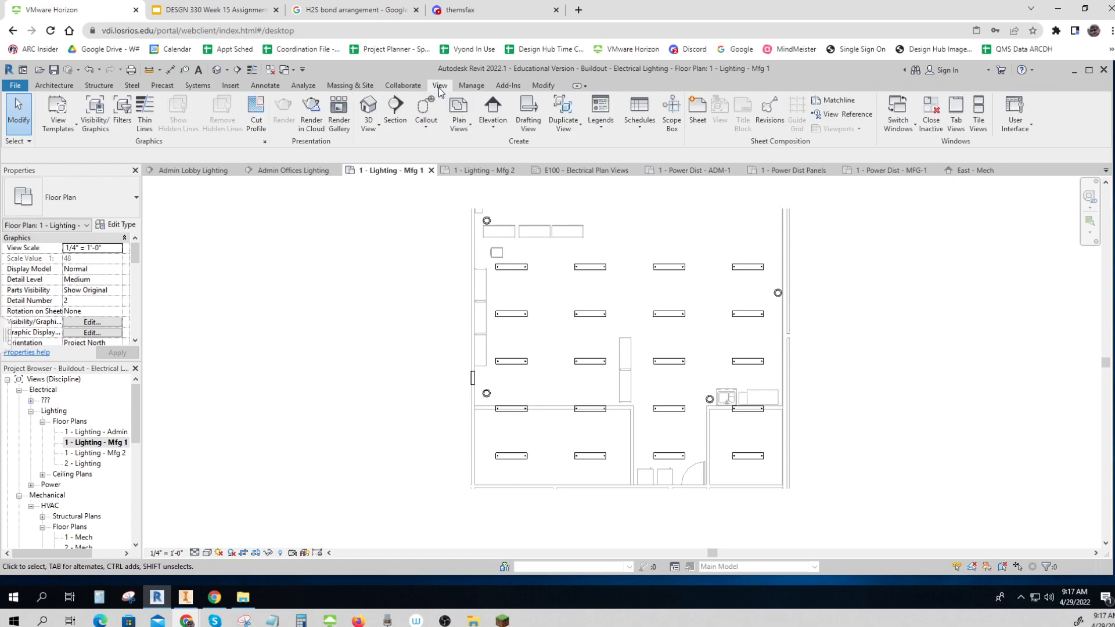
left_click(395, 110)
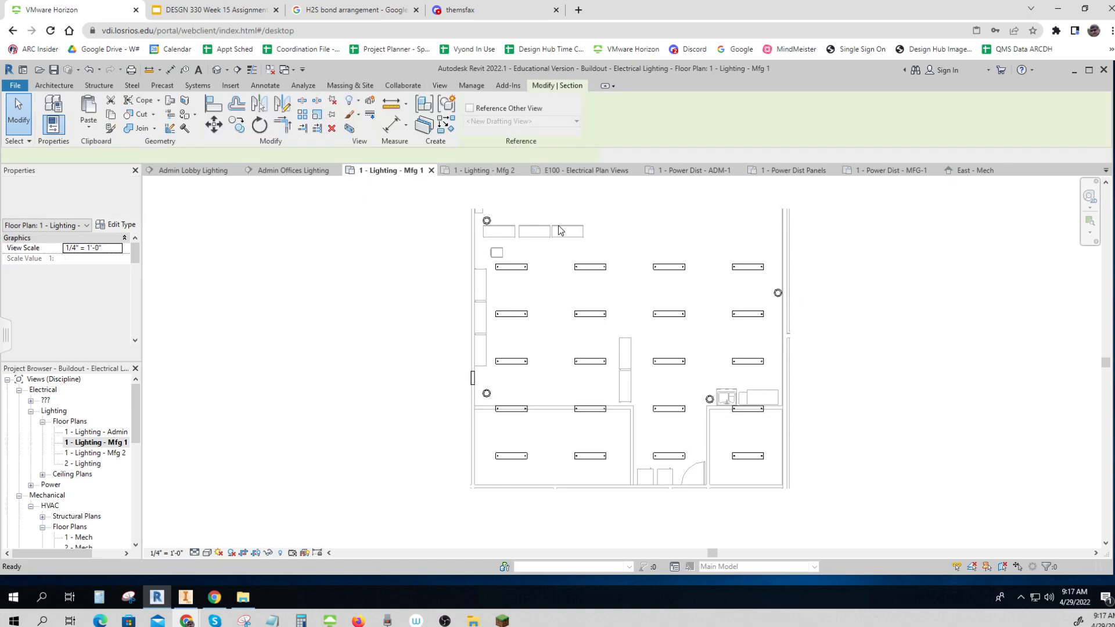
left_click(746, 231)
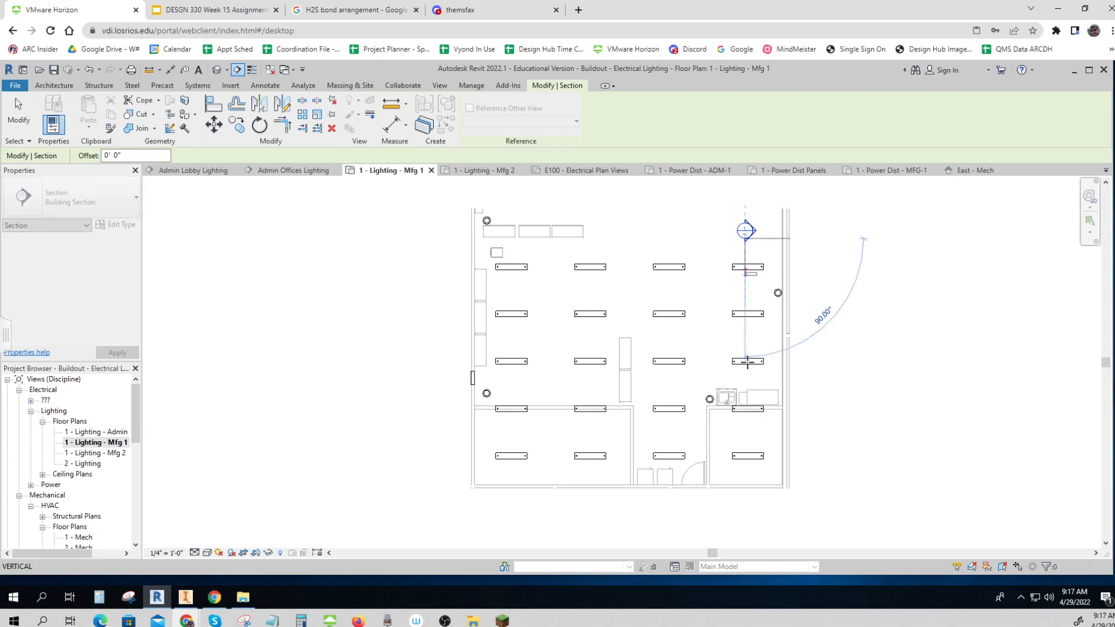
left_click(745, 473)
left_click_drag(820, 360, 755, 360)
left_click(887, 397)
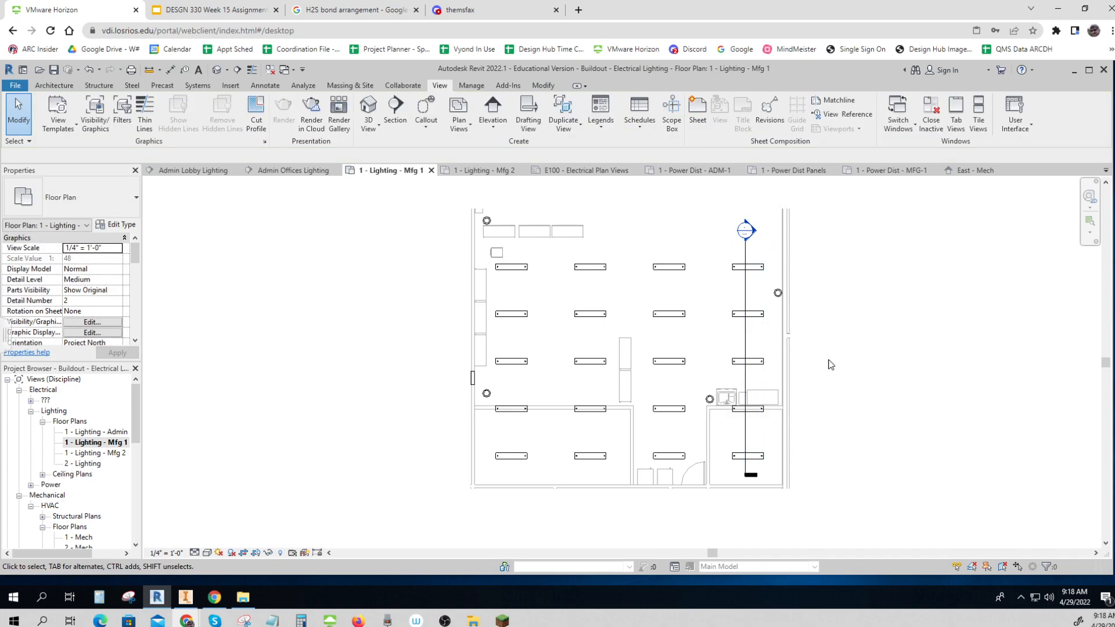
Step: Open the view of the building section cut through the rightmost light column
left_click(745, 292)
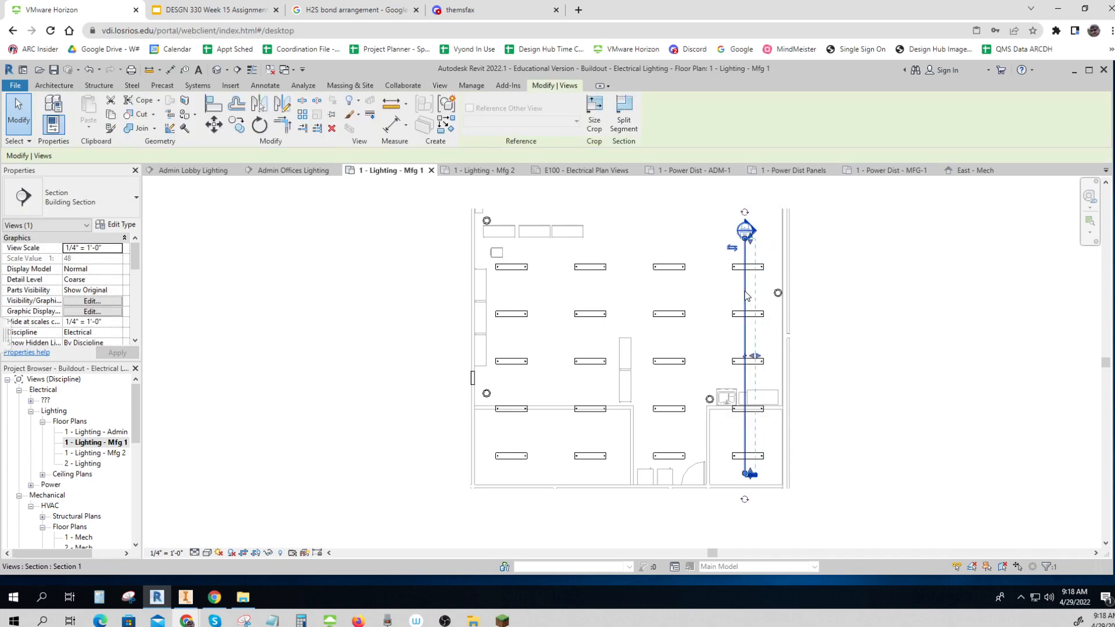
right_click(745, 292)
left_click(773, 333)
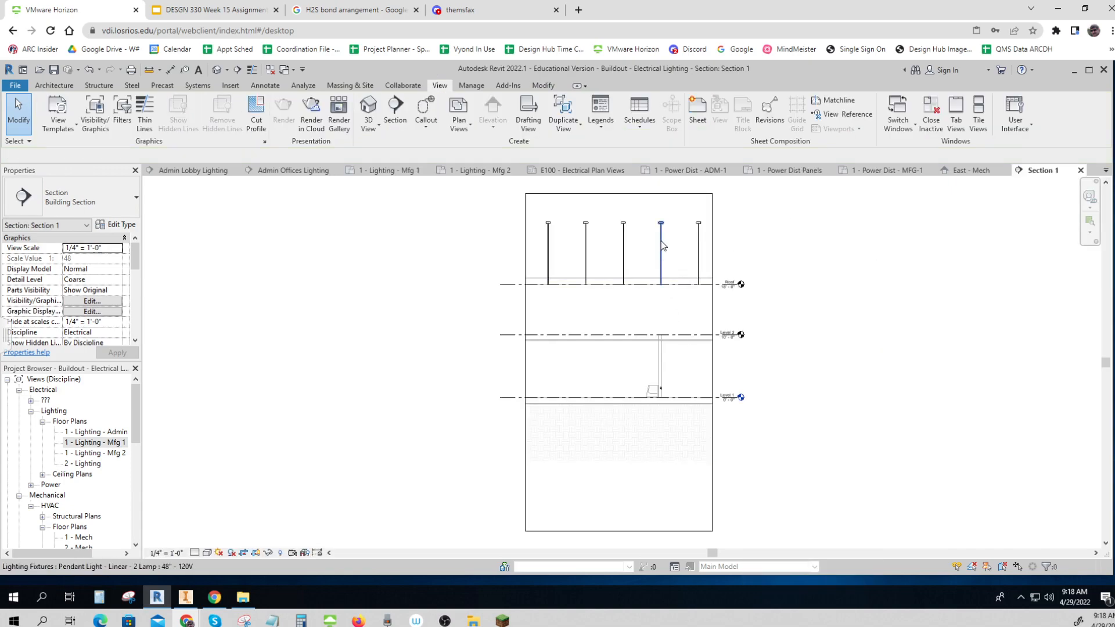
Step: Flip the work plane of each of the five pendant lights so they hang below the Roof level, and reopen the Mfg 1 lighting plan
left_click(548, 223)
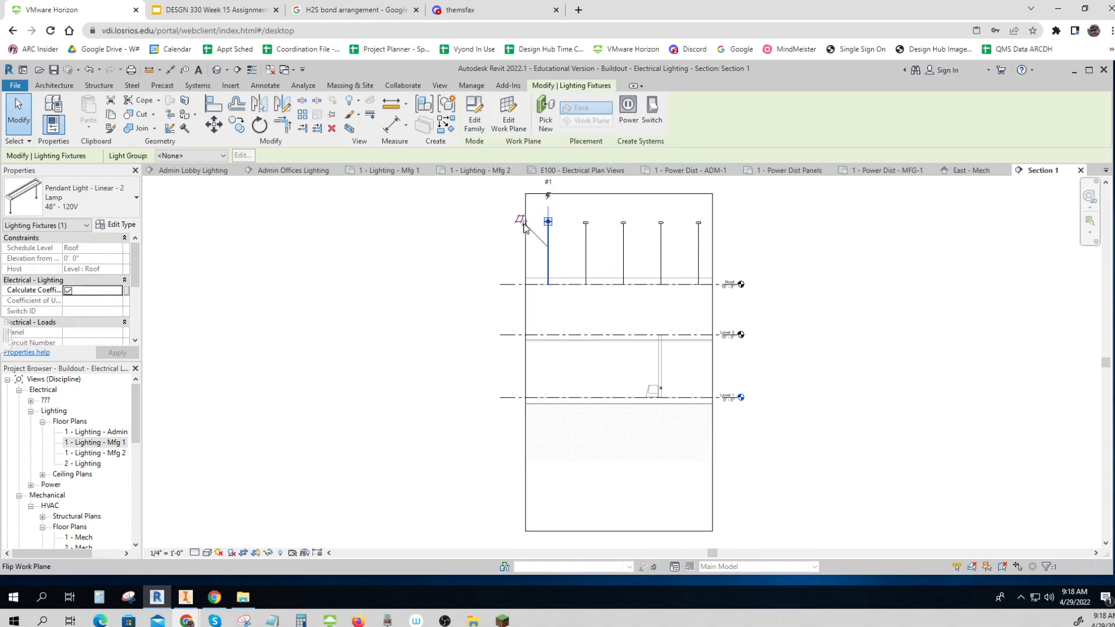
left_click(522, 223)
left_click(585, 238)
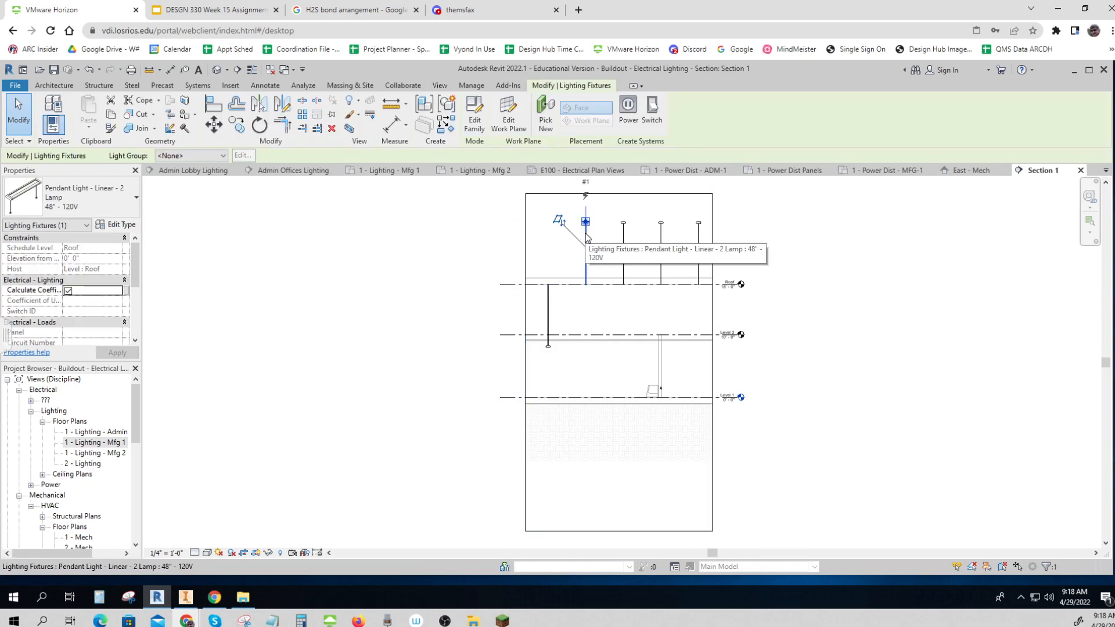
left_click(561, 225)
left_click(624, 242)
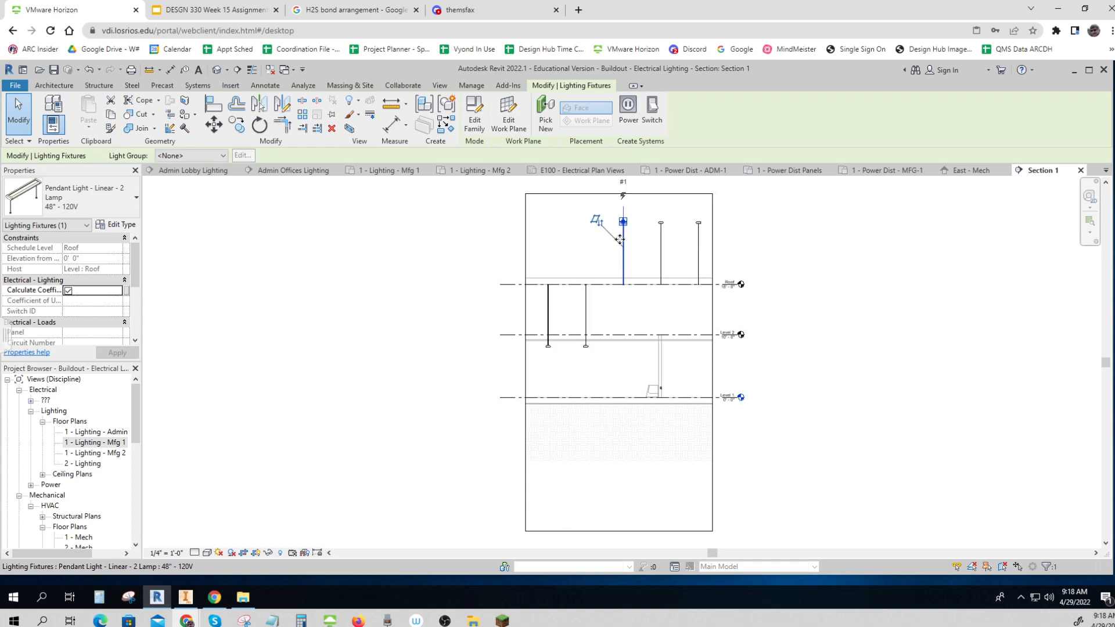
left_click(599, 225)
left_click(662, 249)
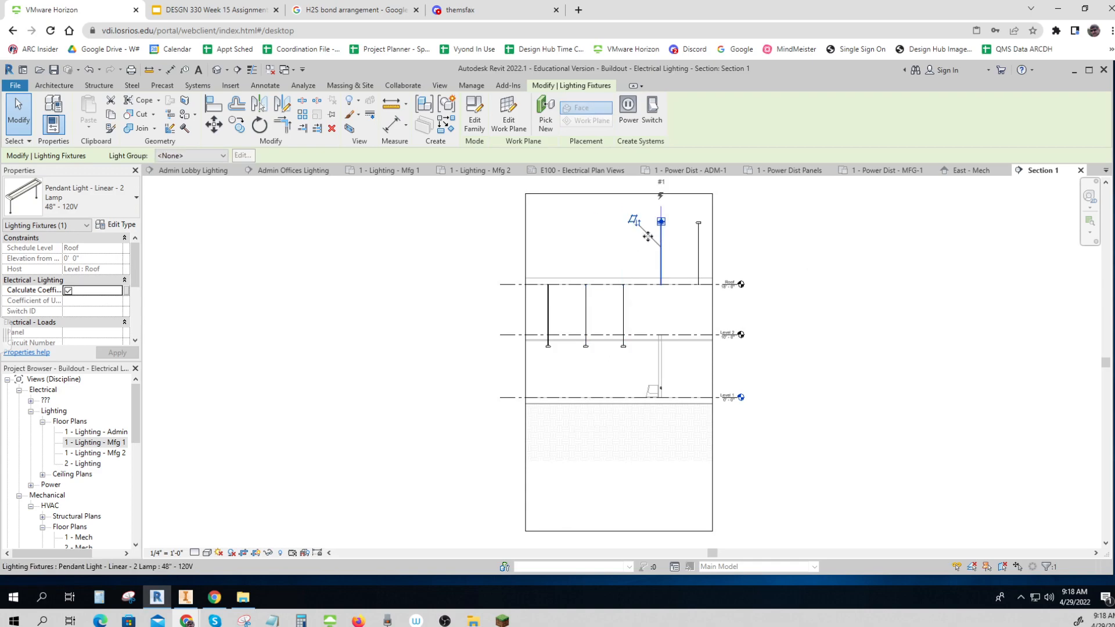
left_click(638, 224)
left_click(698, 247)
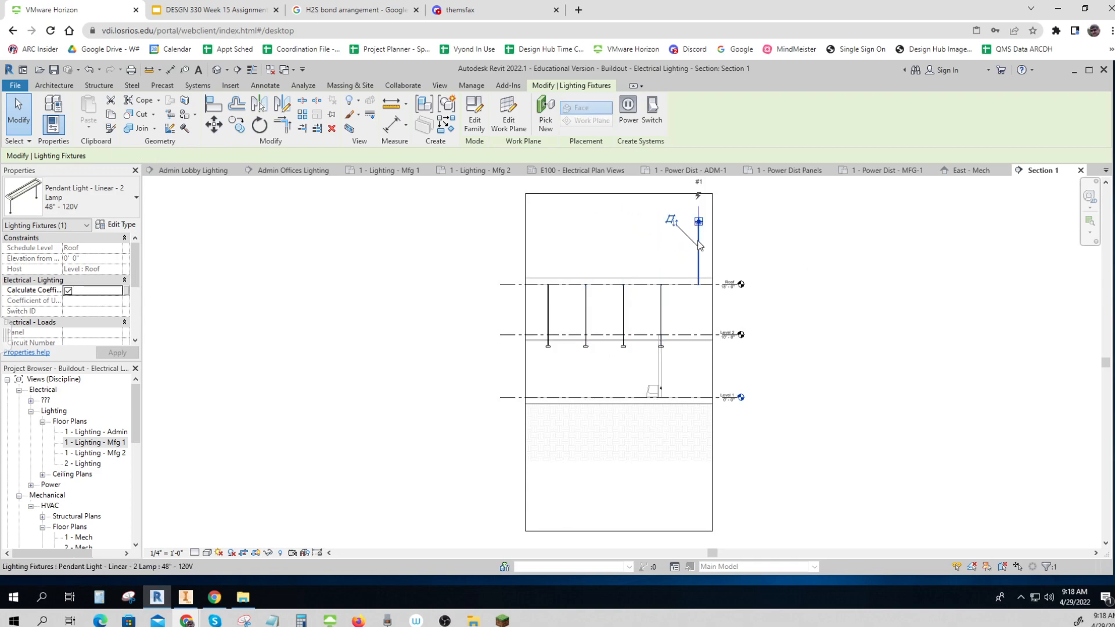
left_click(671, 220)
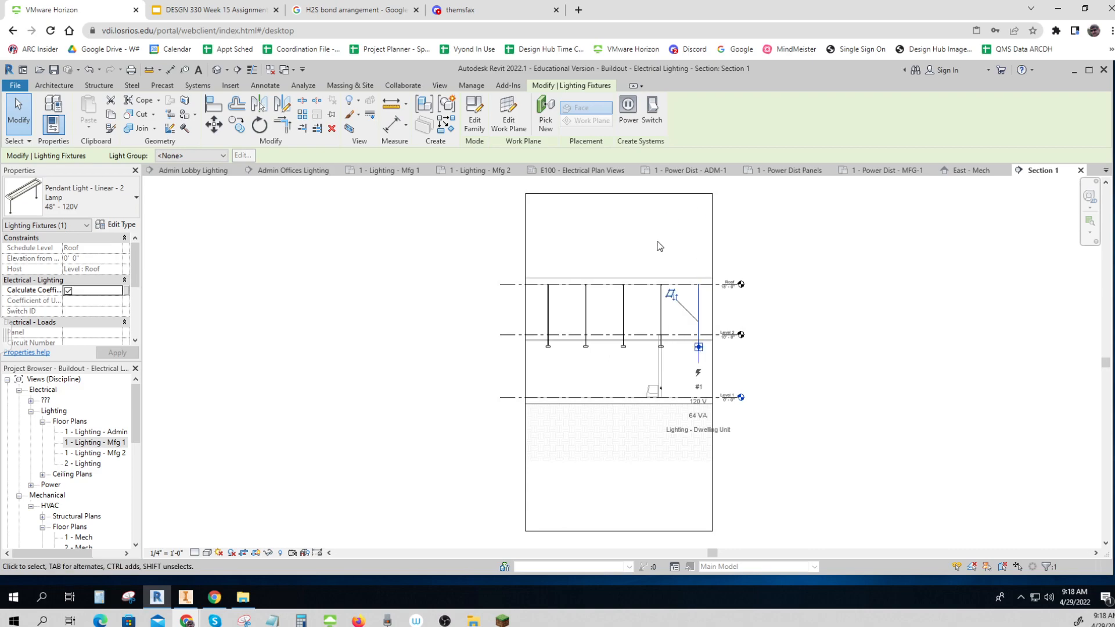
left_click(424, 300)
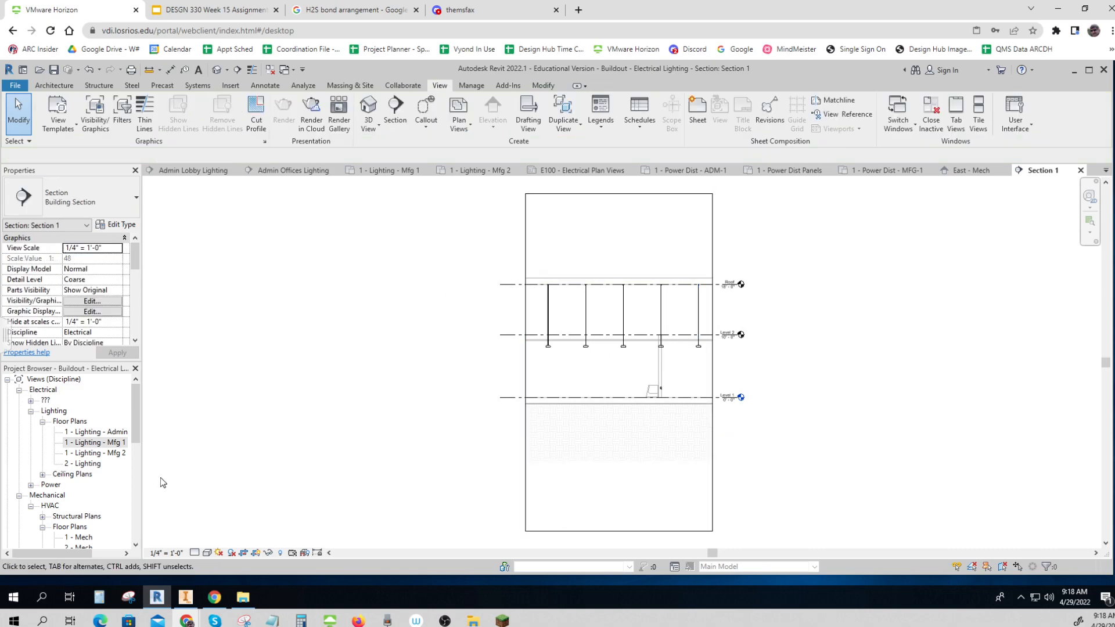
double_click(114, 442)
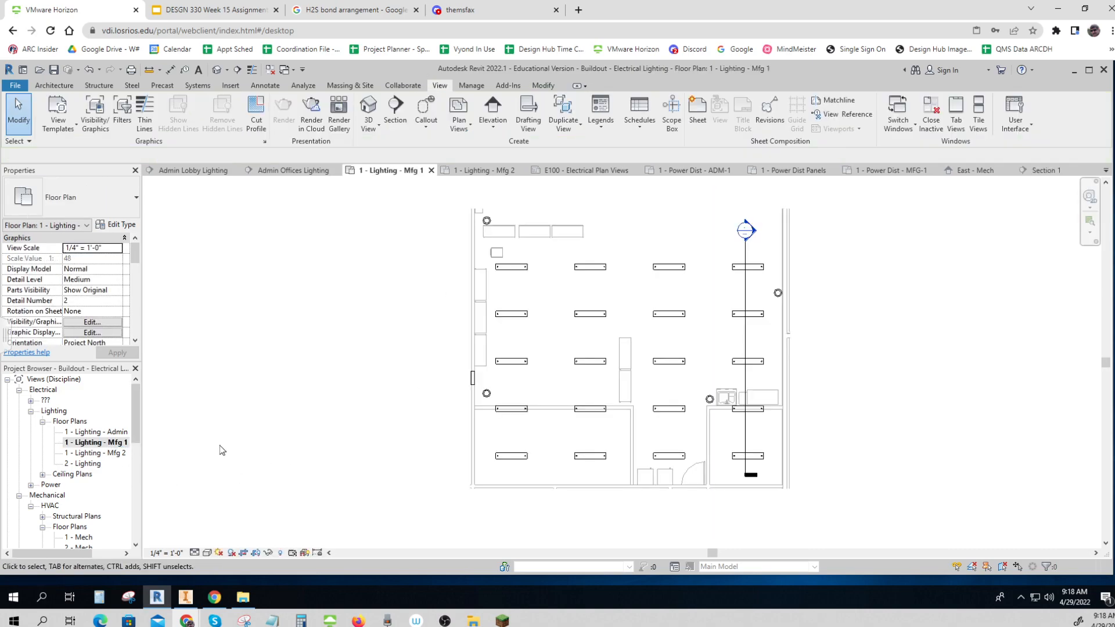
Step: Flip the work plane of each of the five pendant lights in the leftmost column of the plan
left_click(514, 268)
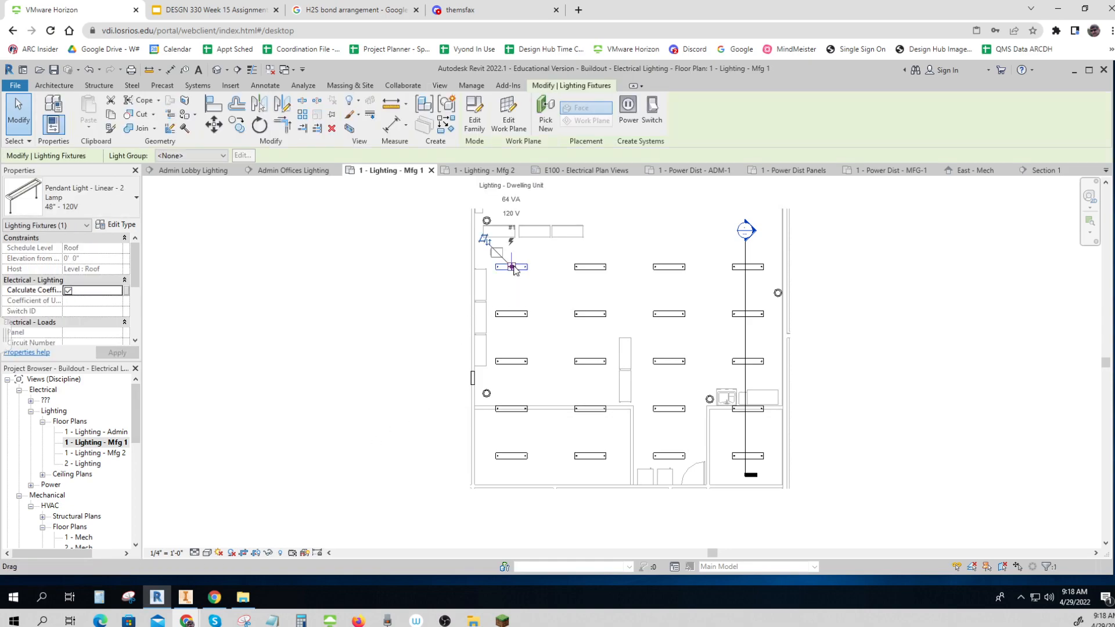
left_click_drag(511, 268, 511, 316)
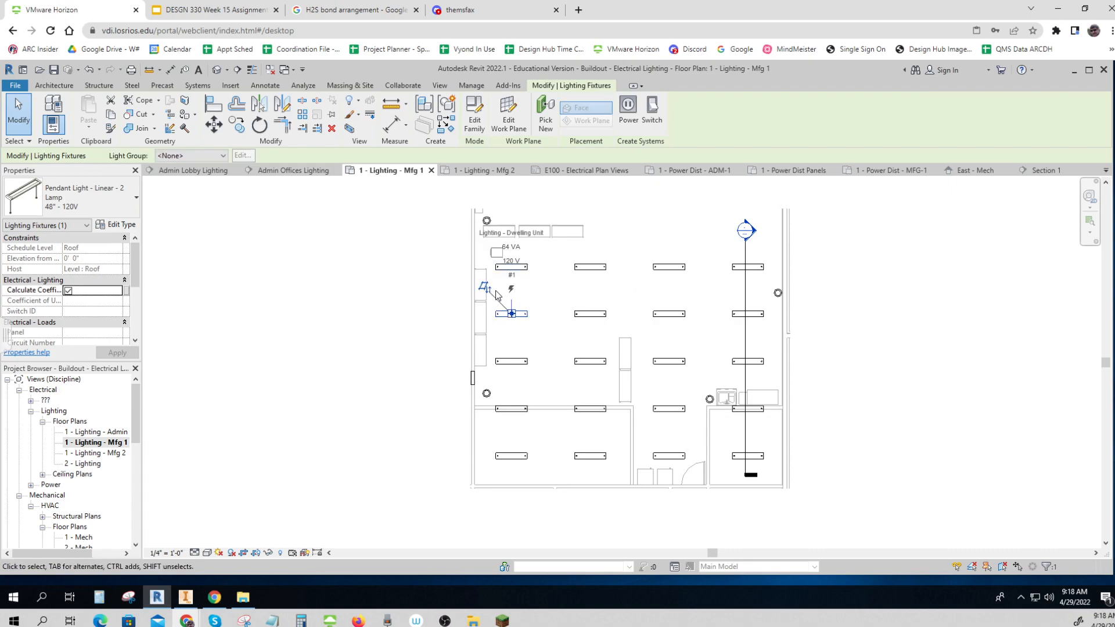
left_click(519, 363)
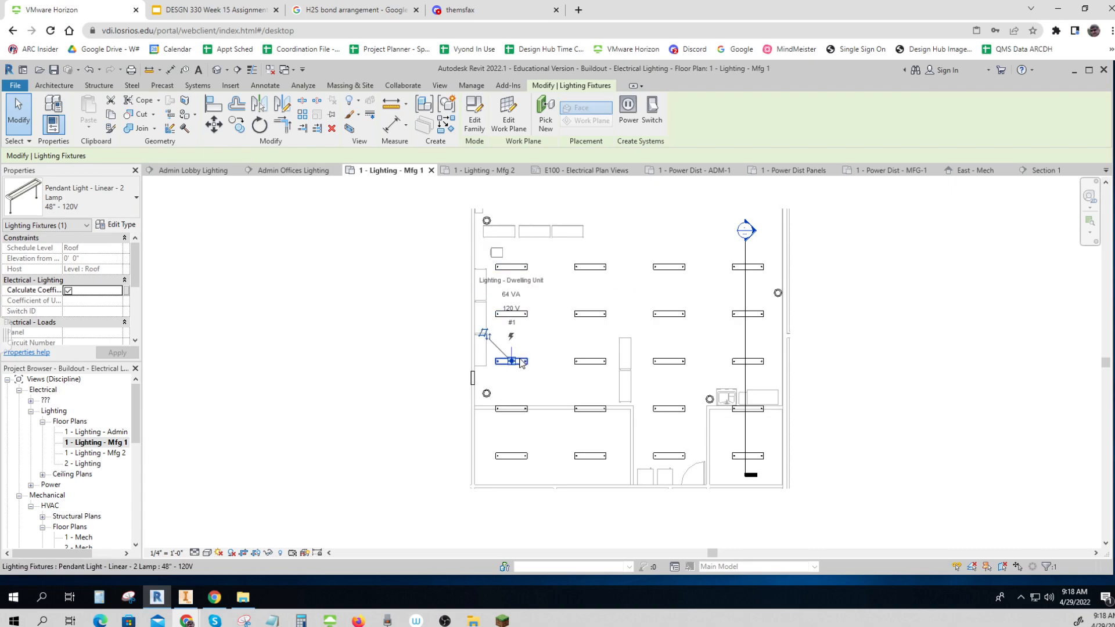
left_click(488, 336)
left_click(519, 409)
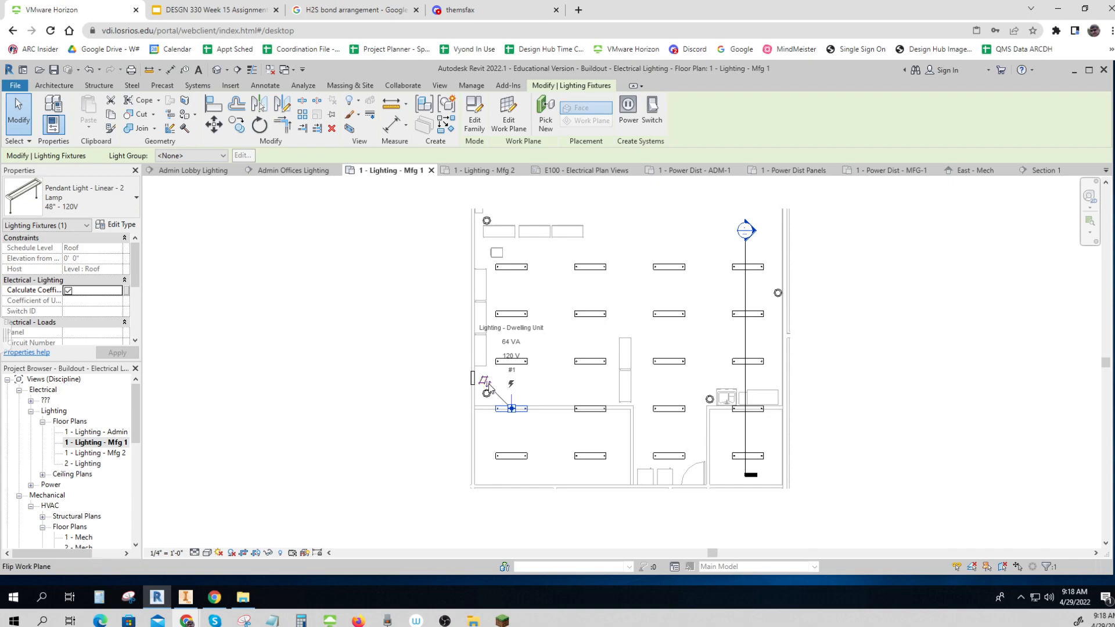
left_click(519, 456)
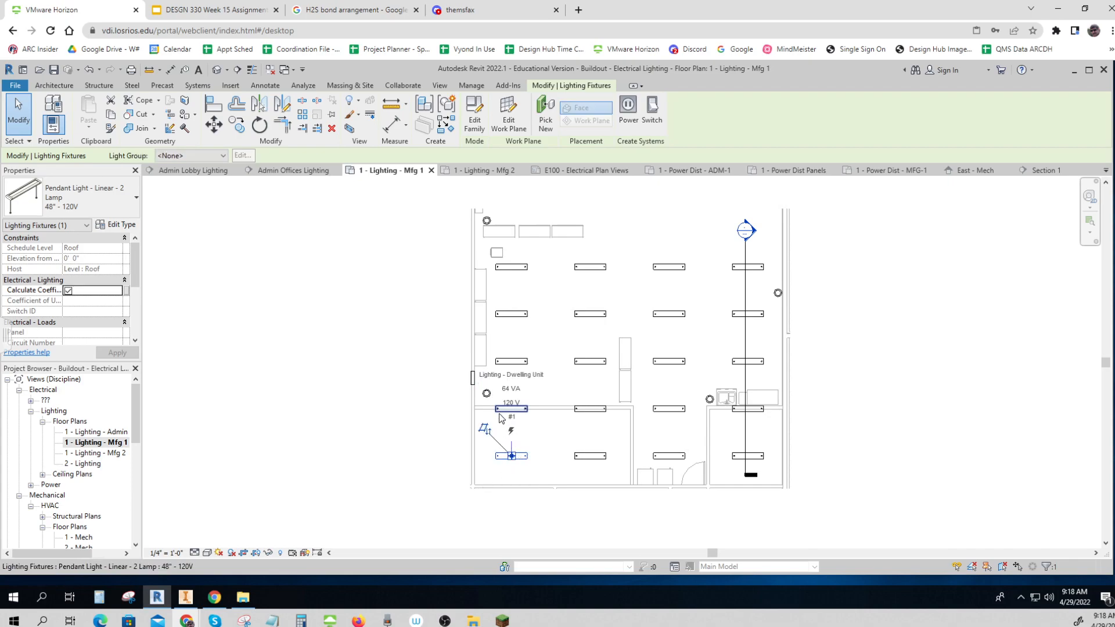
Step: Flip the work plane of each of the five pendant lights in the second column from the left
left_click(580, 456)
left_click(562, 428)
left_click(588, 409)
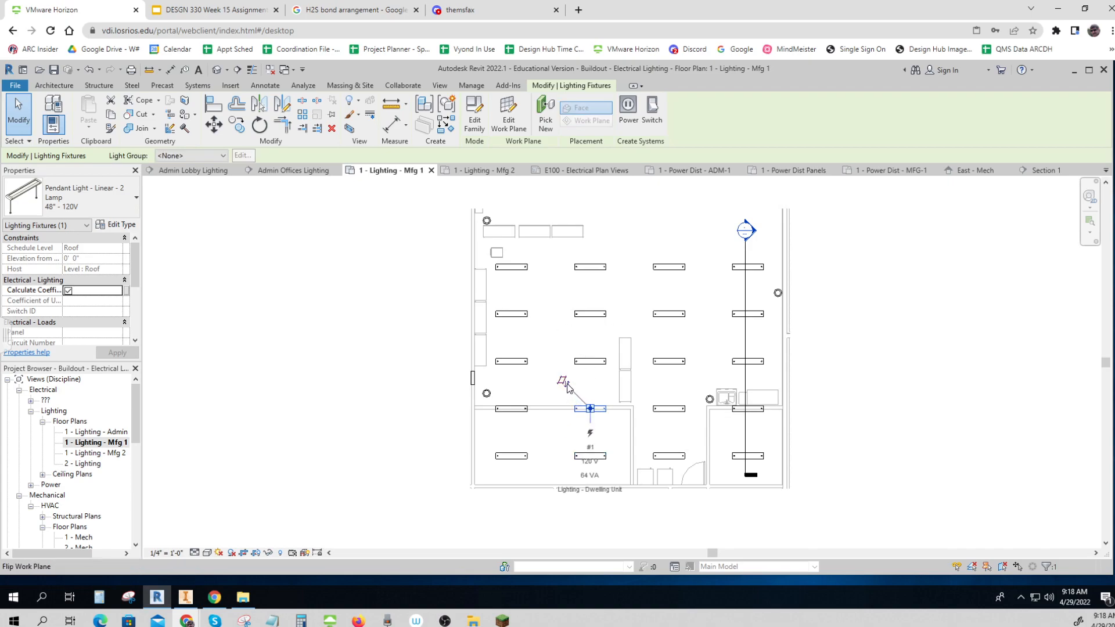
left_click(583, 363)
left_click(563, 335)
left_click(583, 315)
left_click(563, 288)
left_click(583, 267)
left_click(565, 240)
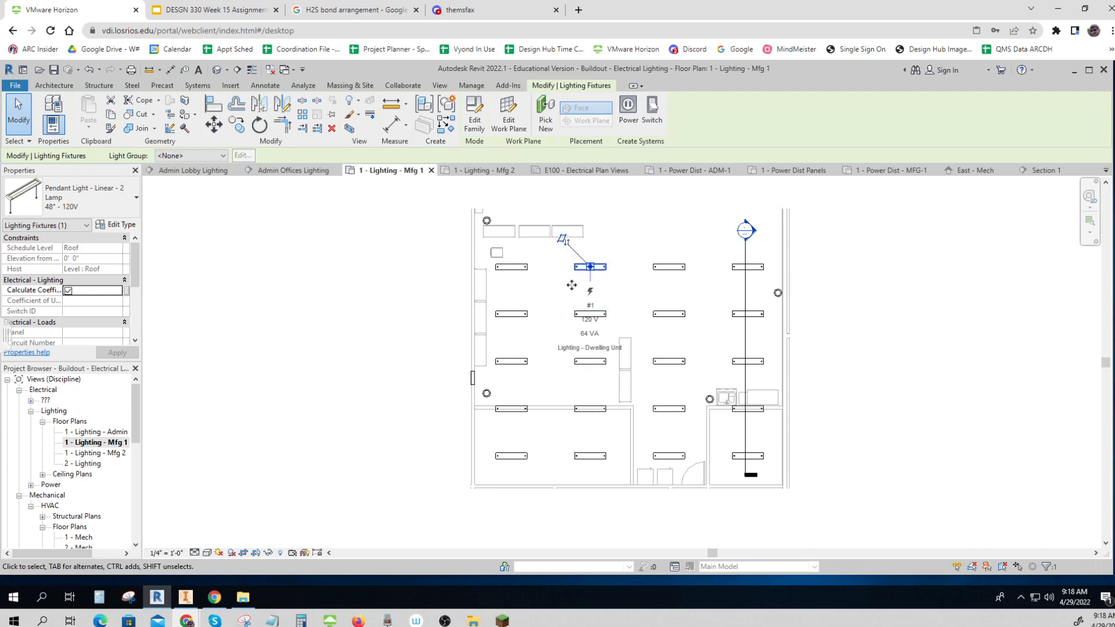
left_click(406, 315)
Step: Set the Drop From Ceiling of the 48" - 120V linear pendant light type to 9' 0"
left_click(512, 267)
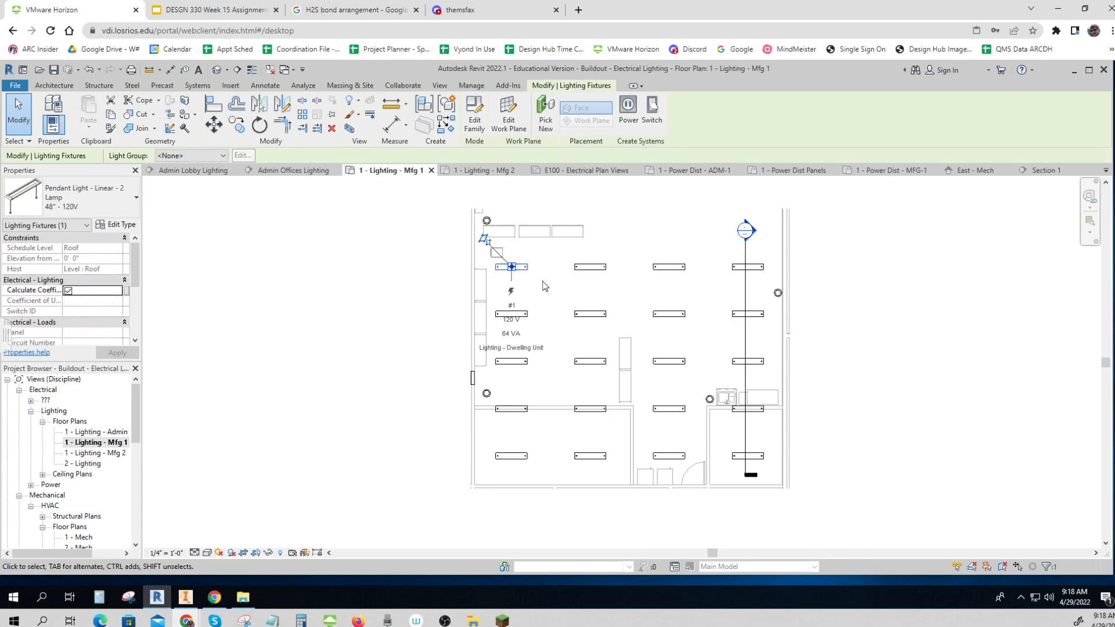
left_click(119, 225)
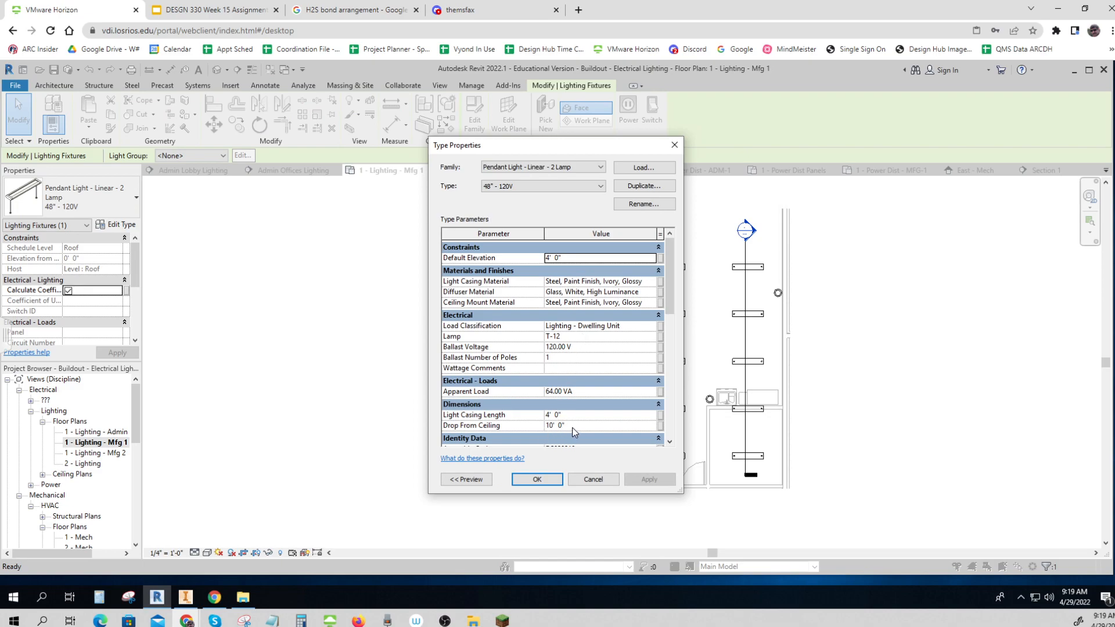
left_click(552, 425)
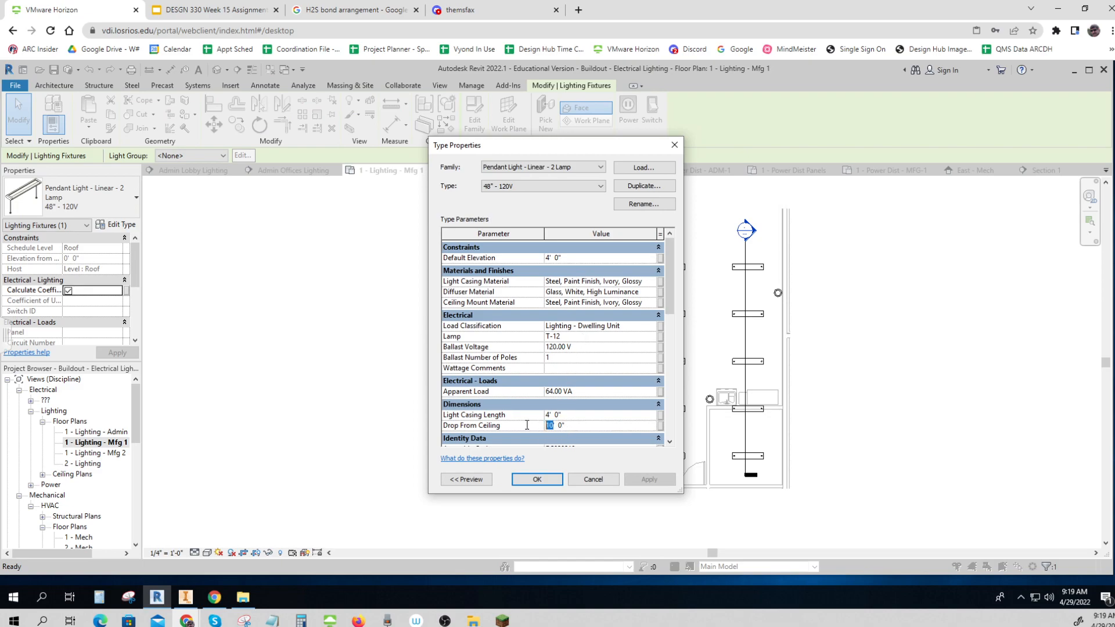
type("9")
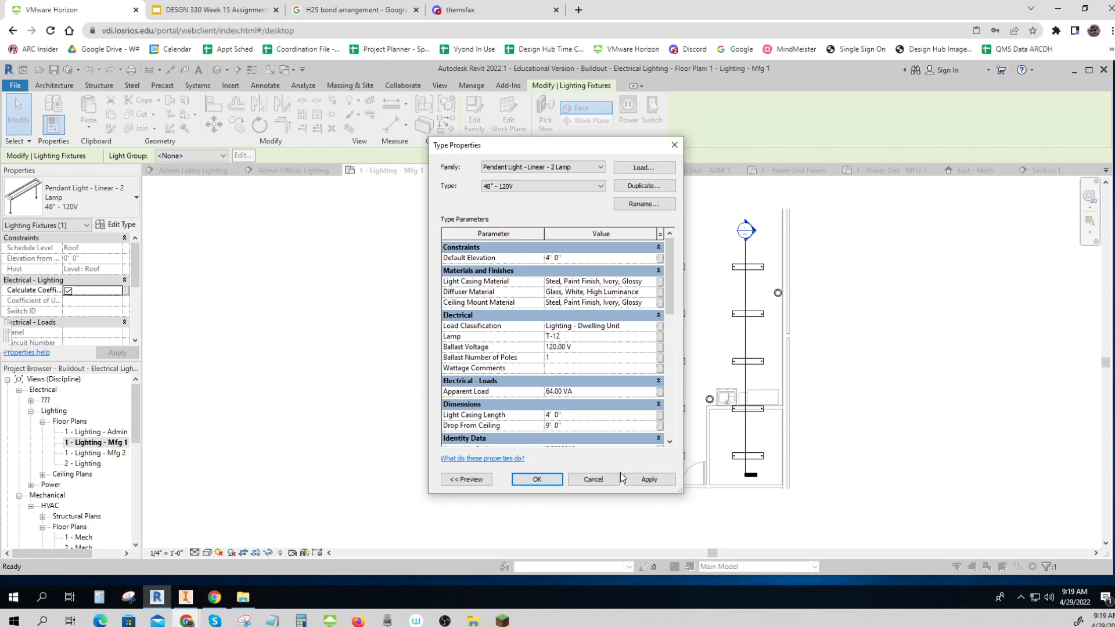
left_click(648, 479)
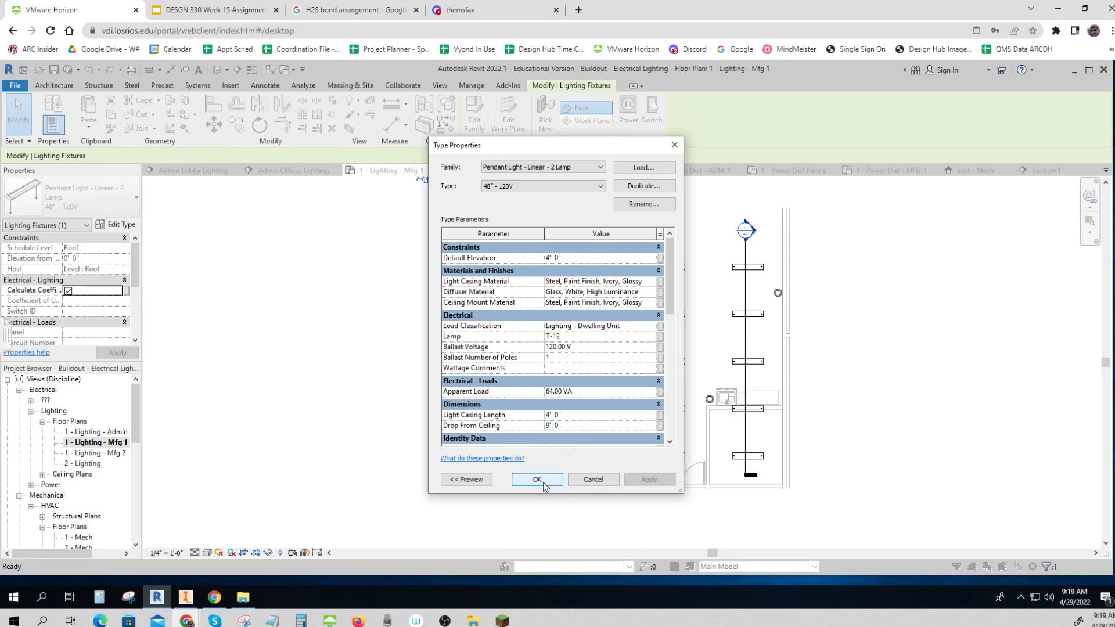
left_click(536, 480)
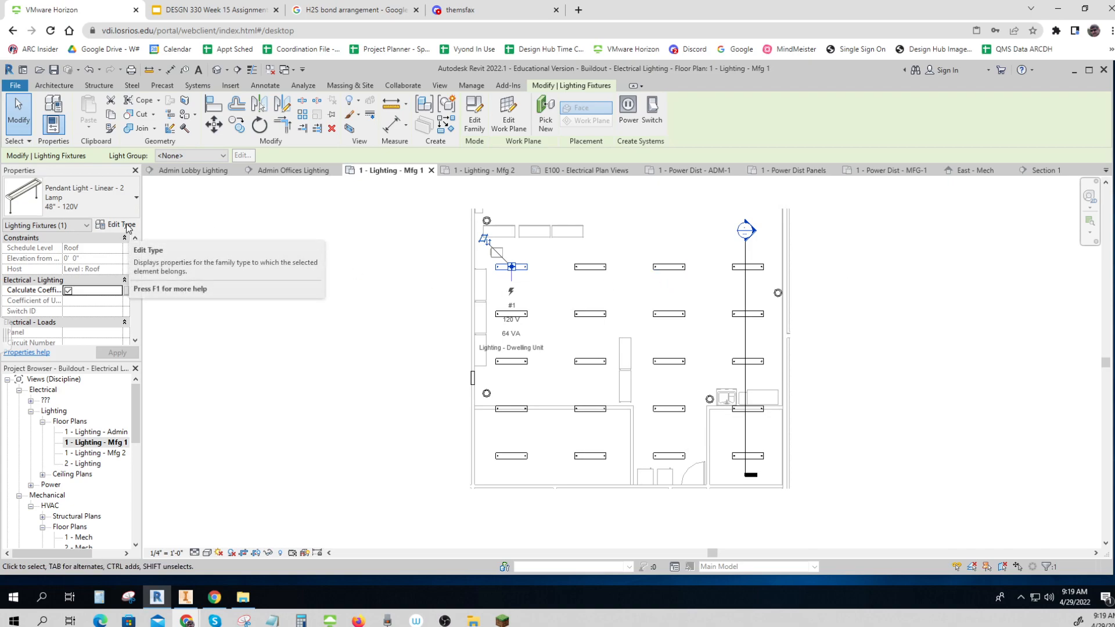
Step: Flip the work plane of the pendant lights in the third column, down to the one beside the door
left_click_drag(513, 269, 652, 455)
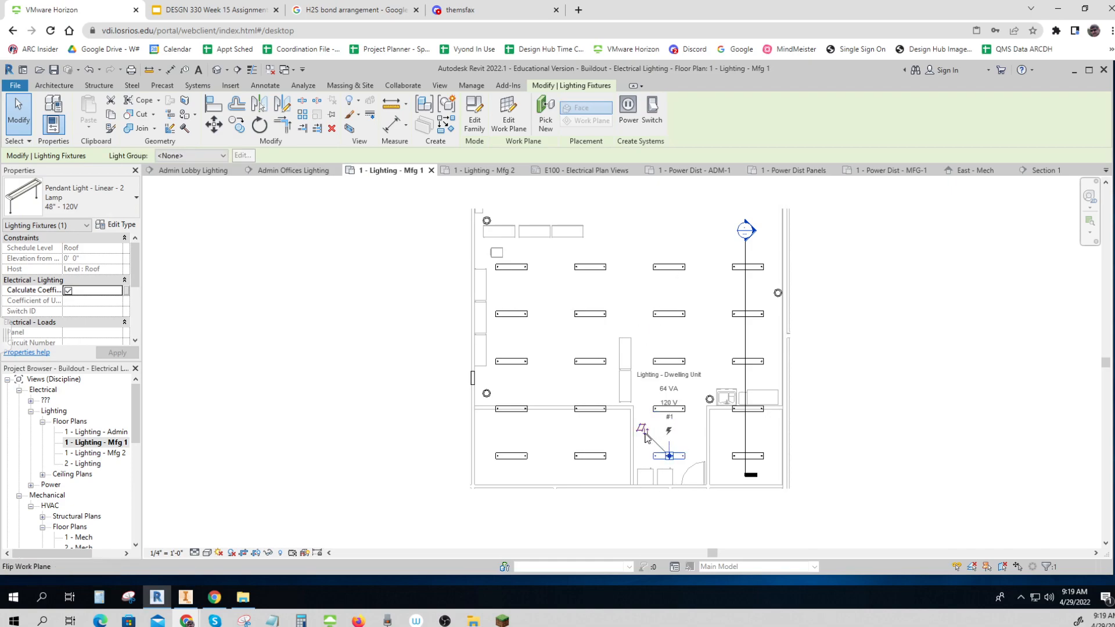
left_click(882, 453)
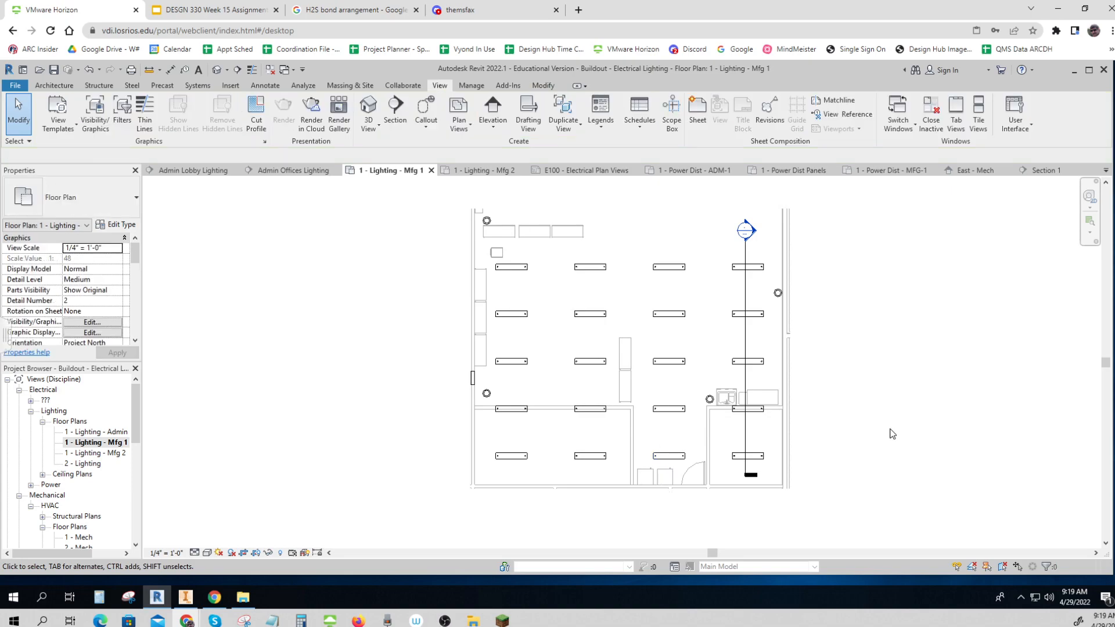
Step: Hide the section line through the rightmost light column in this plan view, as an individual element
right_click(744, 291)
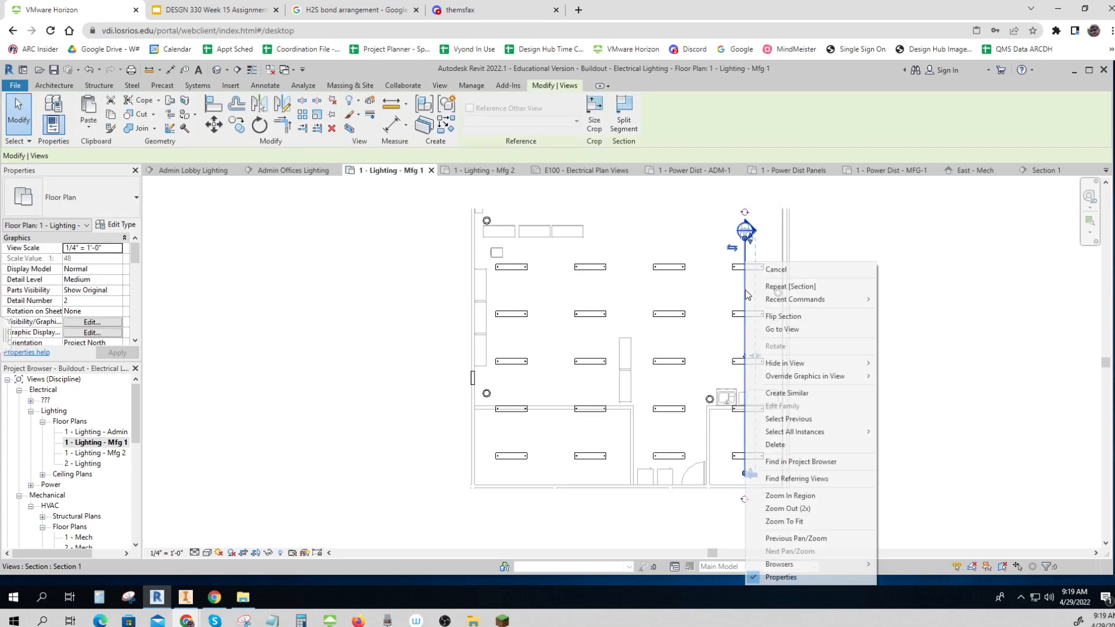
mouse_move(774, 363)
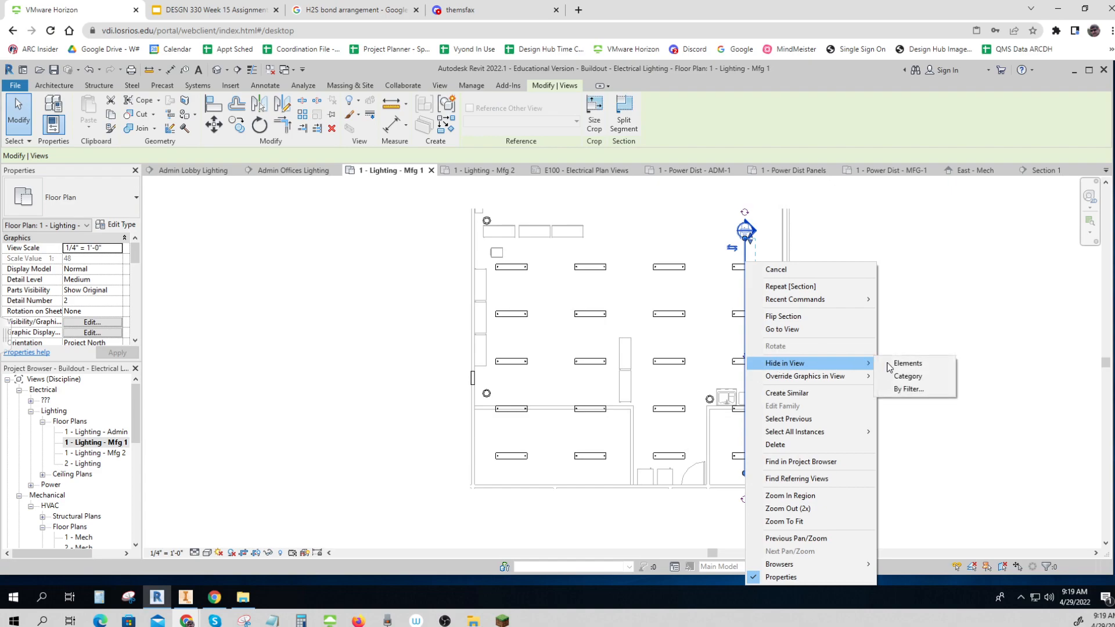
left_click(900, 364)
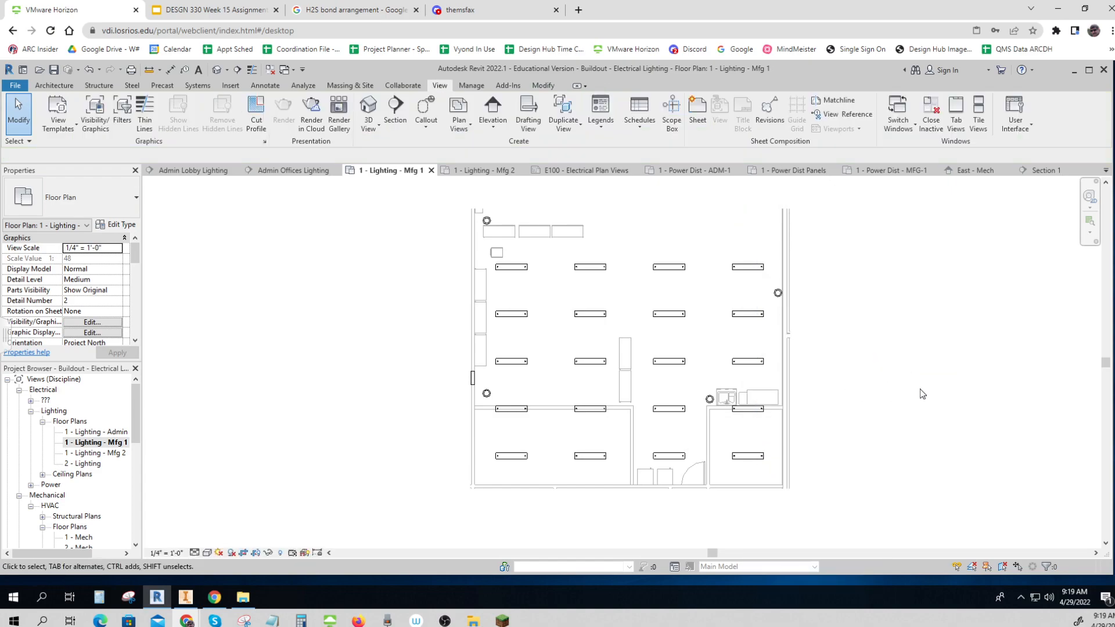